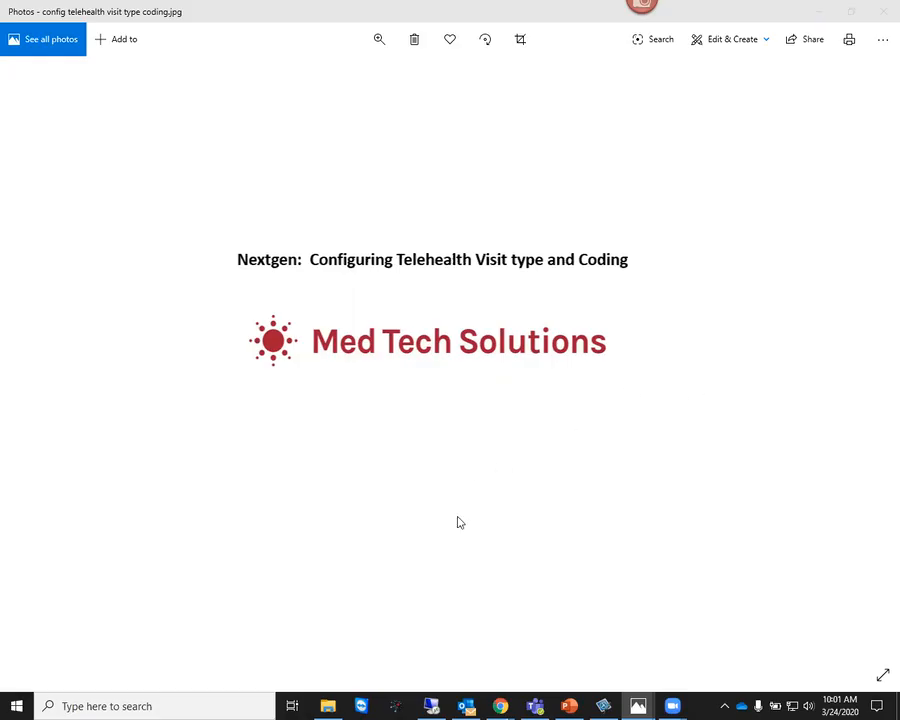
# Step: Switch to the NextGen EHR session, open the Framework Content system template from the full template list, and collapse its configuration navigation
pyautogui.click(431, 705)
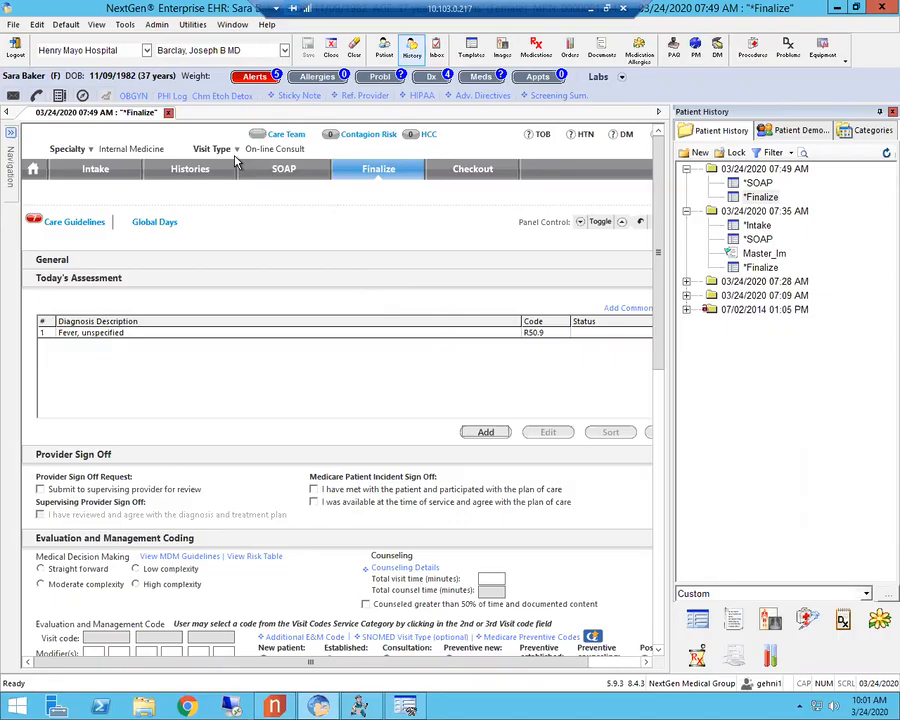
pyautogui.click(14, 25)
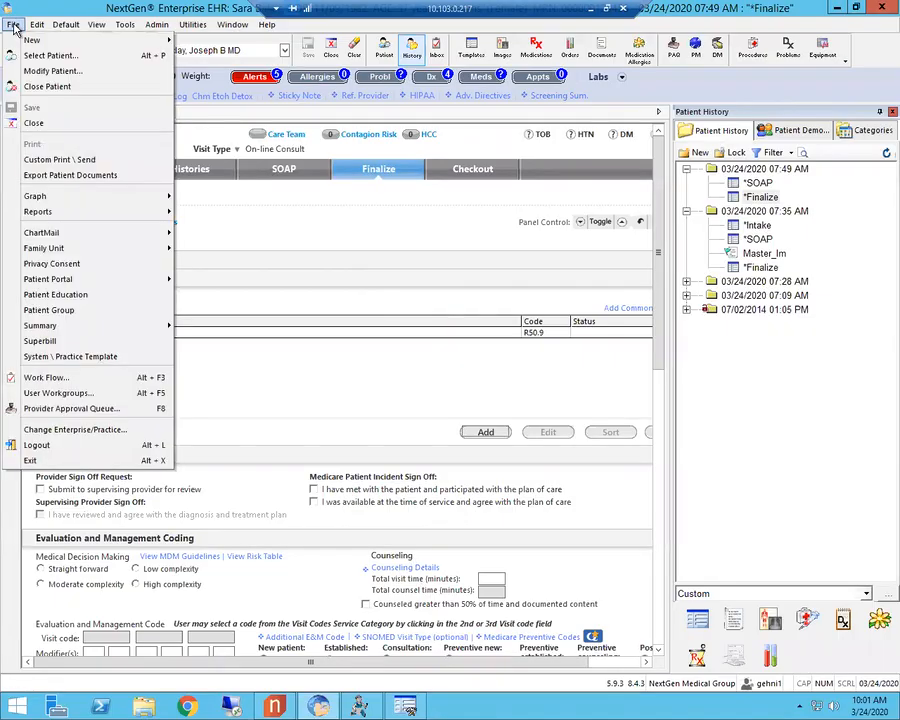
pyautogui.click(118, 357)
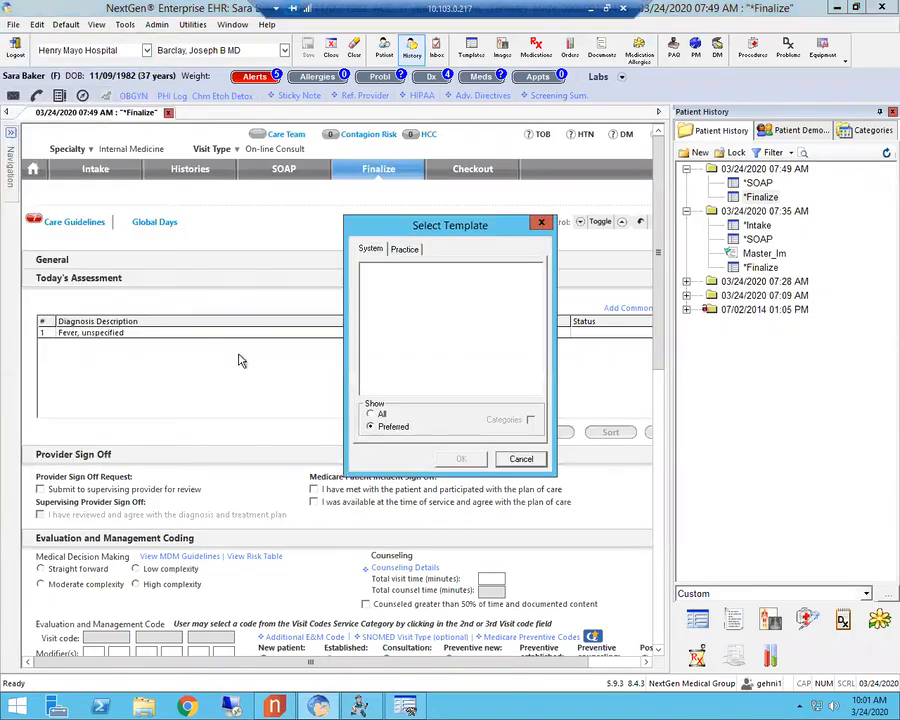
pyautogui.click(372, 415)
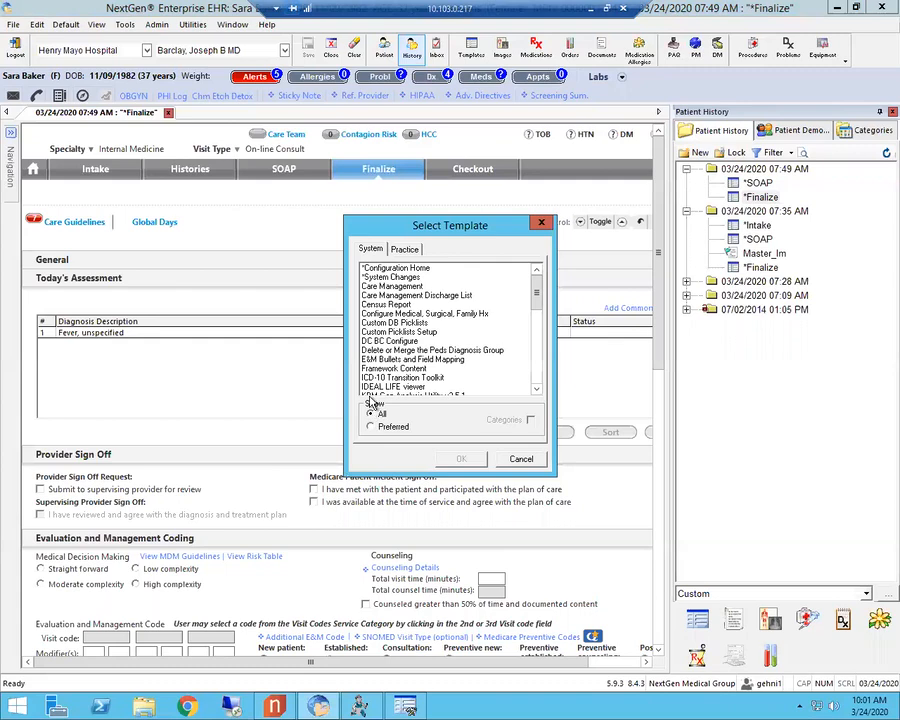
pyautogui.click(393, 370)
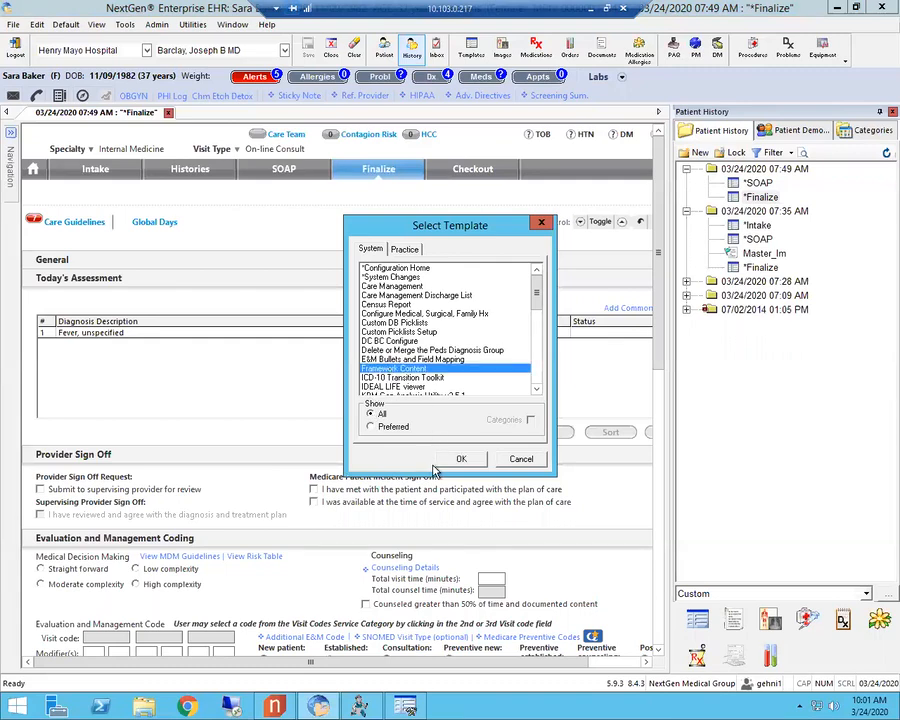
pyautogui.click(461, 458)
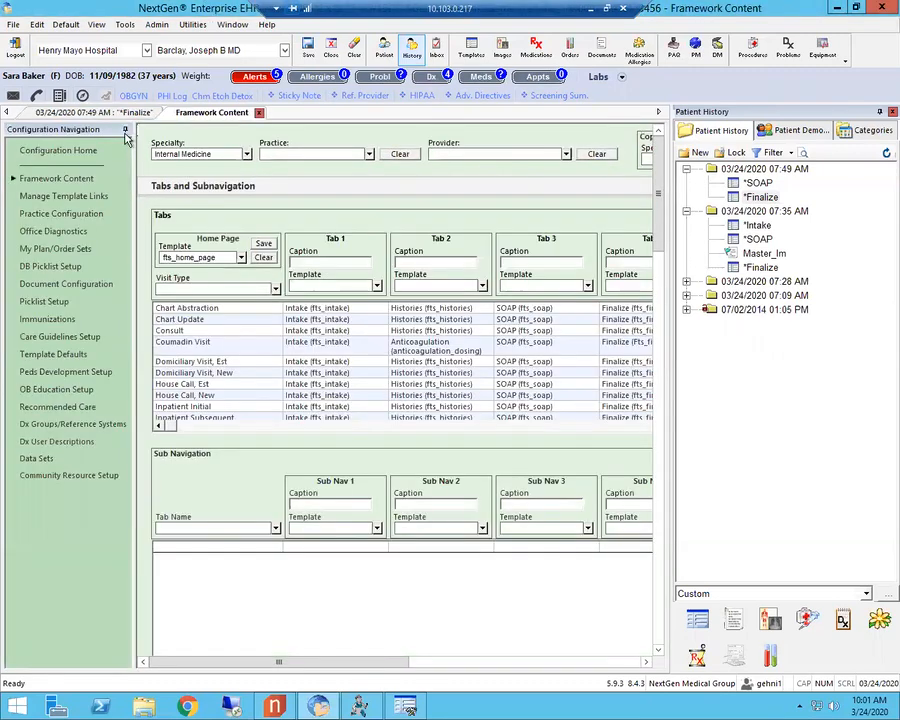
pyautogui.click(124, 131)
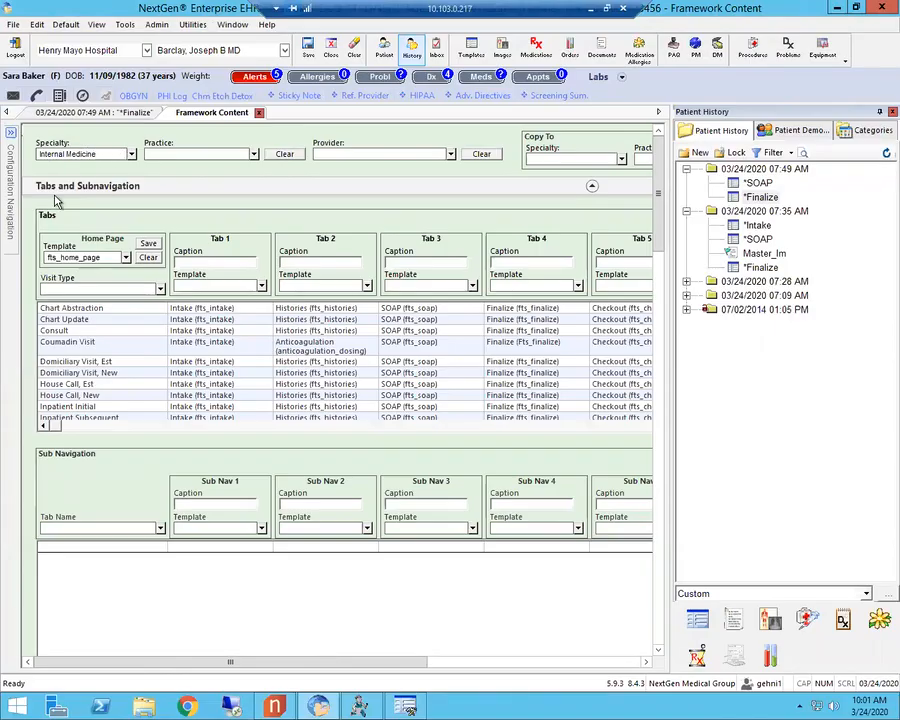
# Step: Look through the Internal Medicine visit types and set the Framework Content specialty to Dermatology
pyautogui.click(228, 373)
pyautogui.scroll(-5, 229, 375)
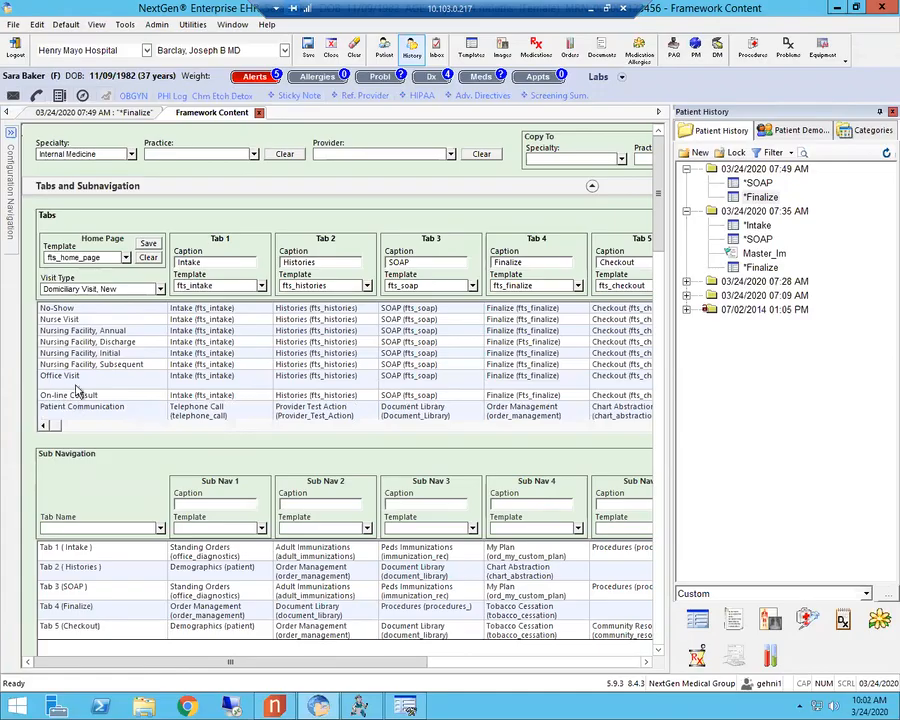
pyautogui.click(131, 154)
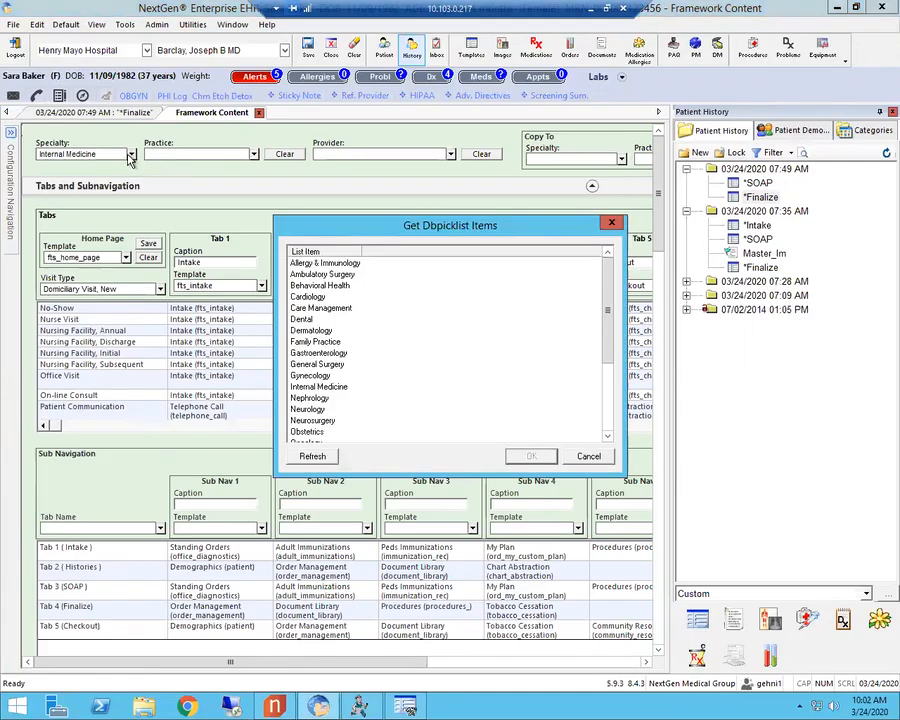
pyautogui.click(318, 331)
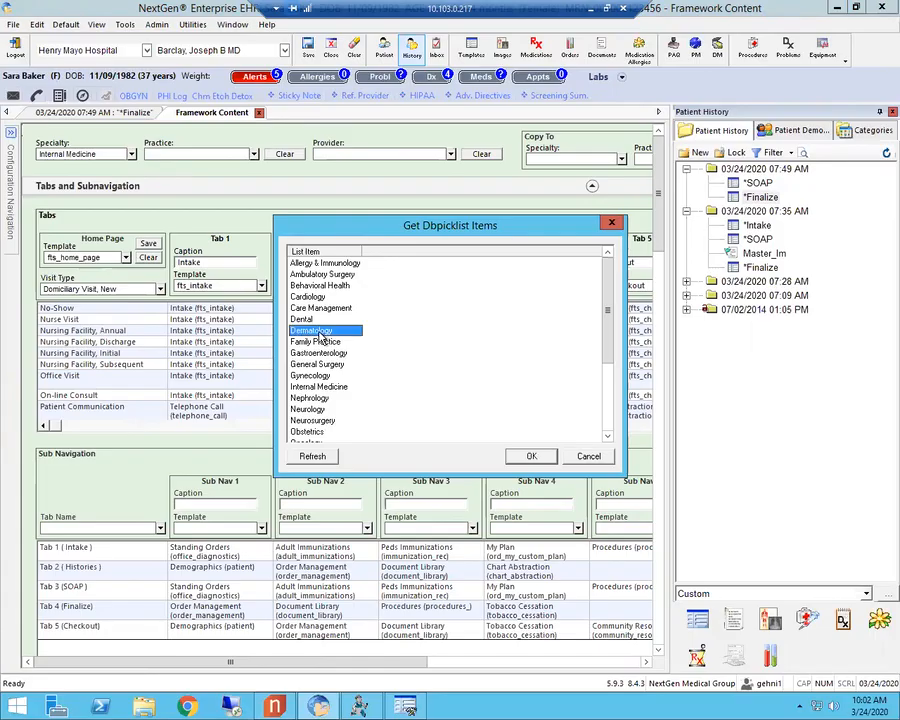
pyautogui.click(528, 455)
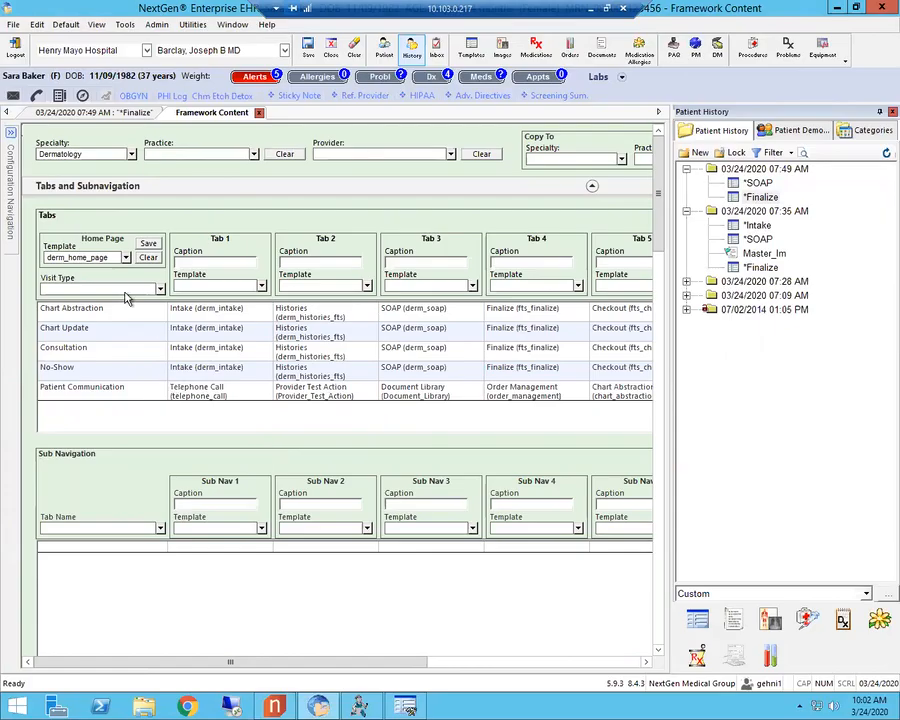
# Step: Set the visit type of the new Dermatology tab configuration to On-line Consult
pyautogui.click(81, 290)
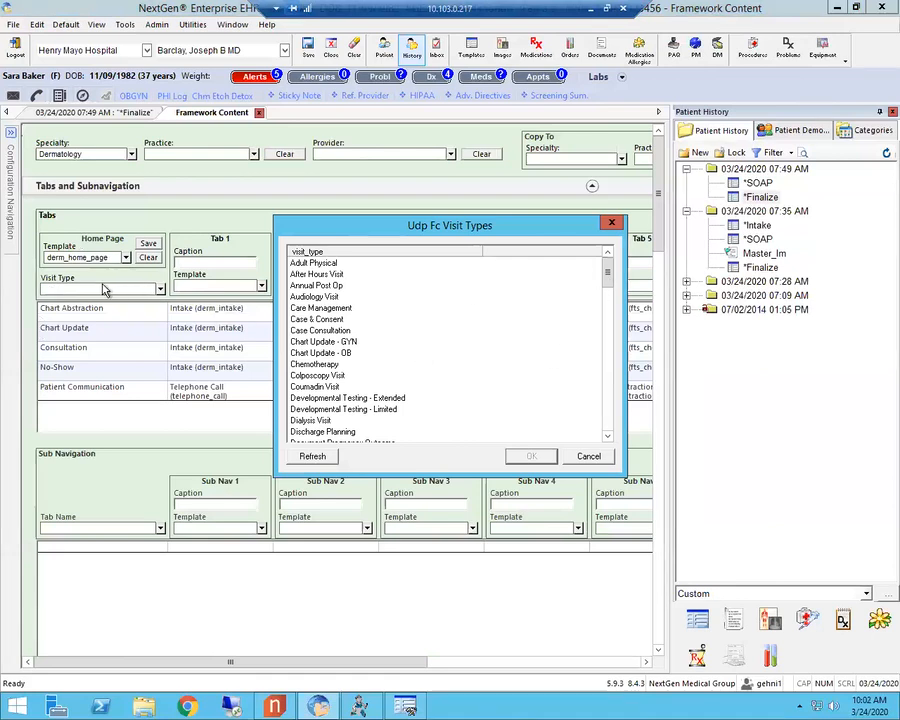
pyautogui.moveTo(605, 283); pyautogui.dragTo(604, 363)
pyautogui.click(315, 388)
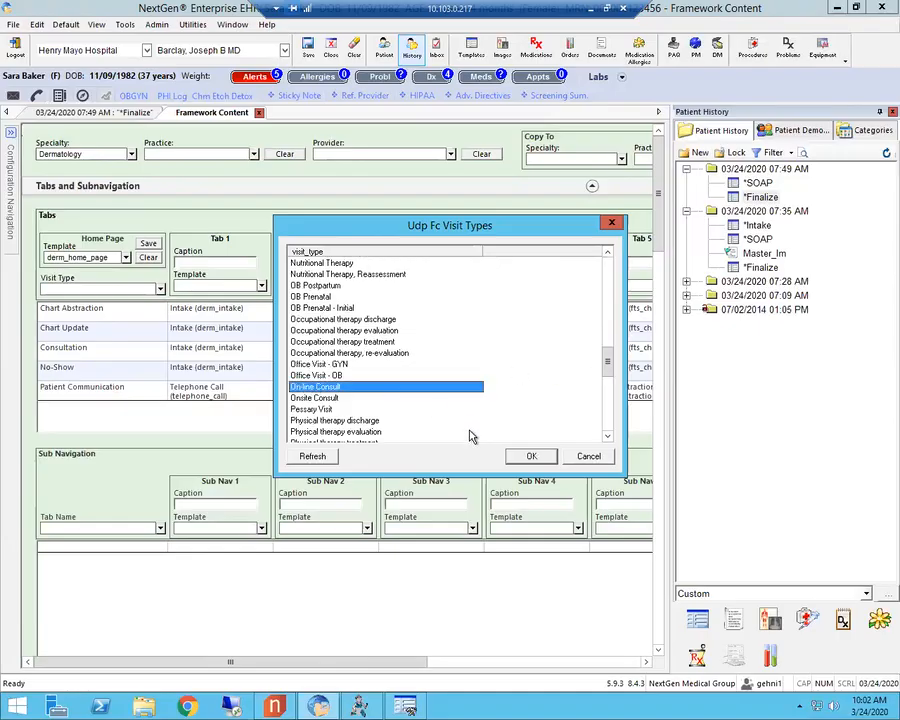
pyautogui.press('Return')
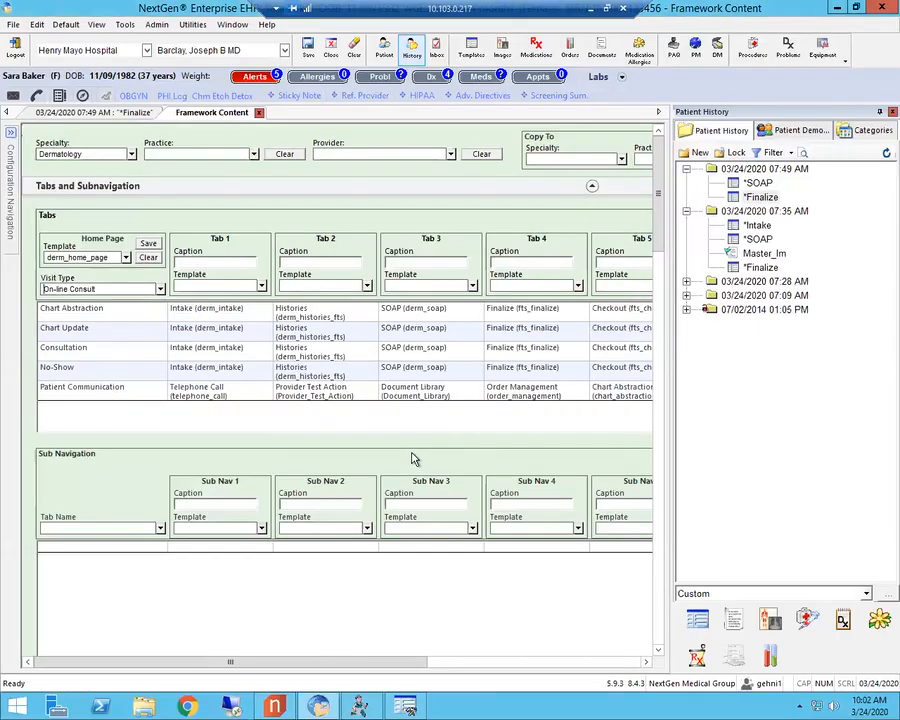
# Step: Give Tab 1 the caption Intake and assign it the fts_intake template
pyautogui.click(213, 262)
pyautogui.write('Intake')
pyautogui.press('Tab')
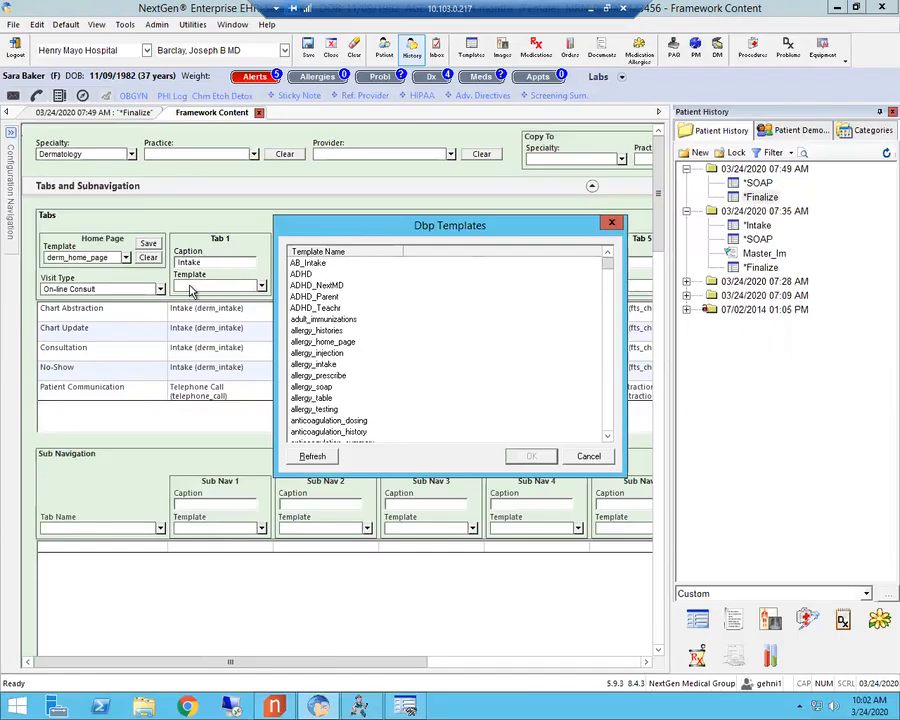
pyautogui.click(340, 364)
pyautogui.write('fts_i')
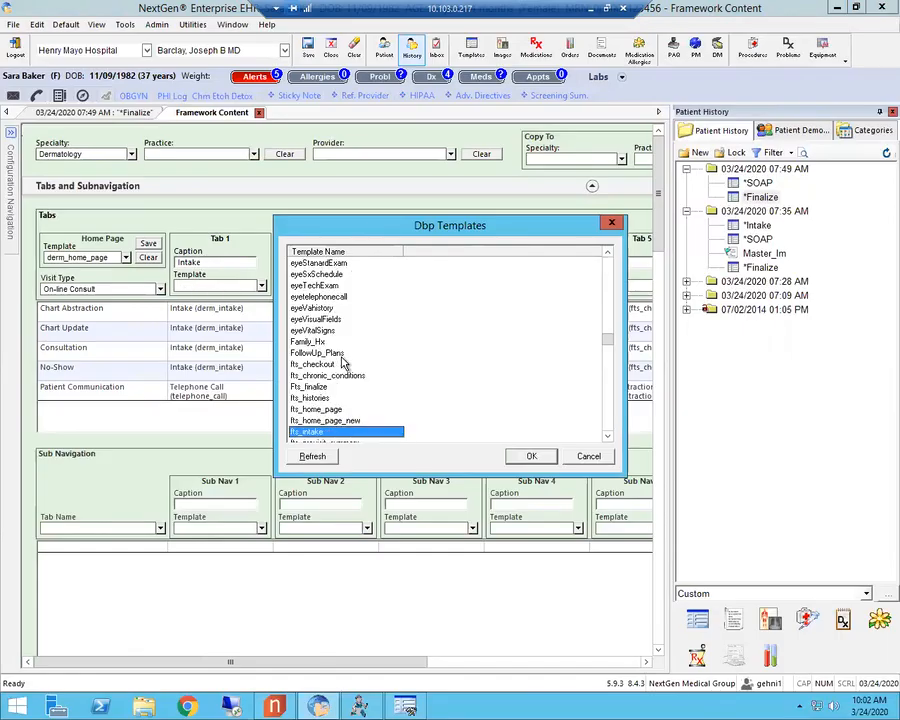
pyautogui.press('Return')
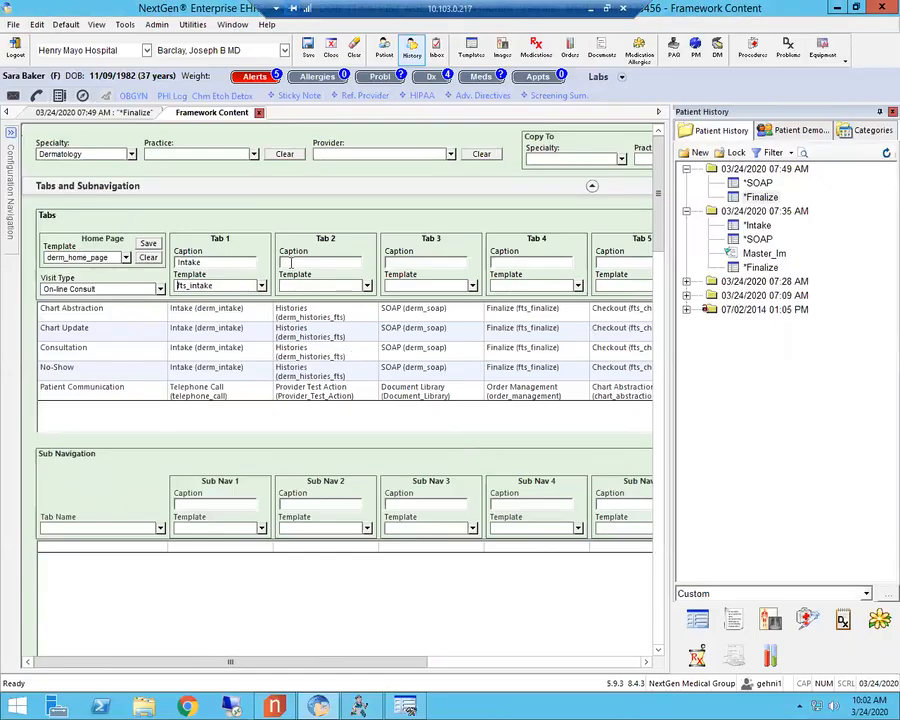
# Step: Give Tab 2 the caption Histories and assign it the fts_histories template
pyautogui.write('Histories')
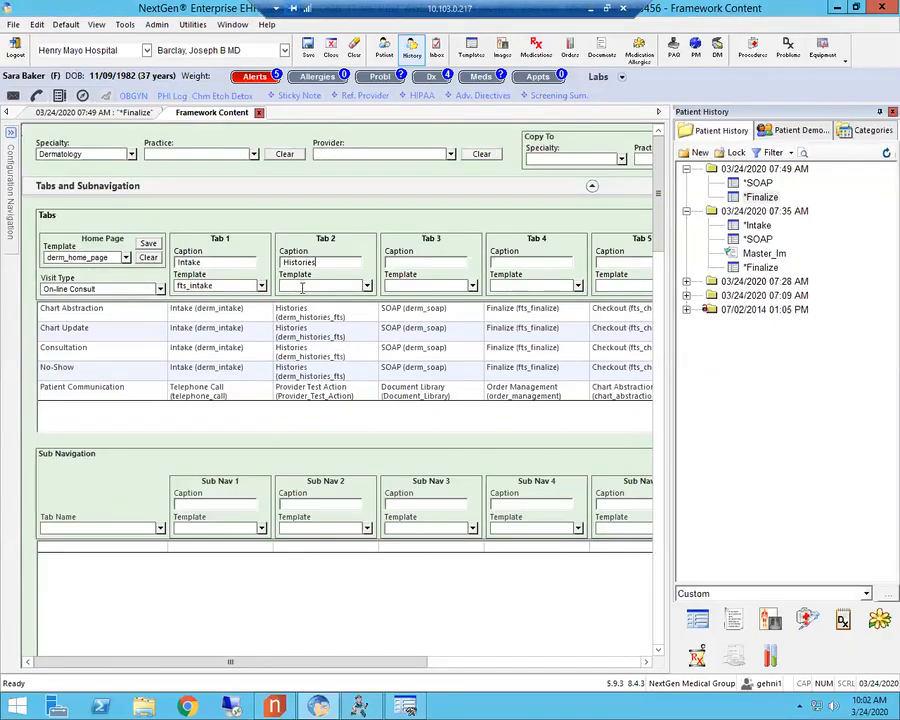
pyautogui.click(367, 286)
pyautogui.click(323, 354)
pyautogui.write('fts_h')
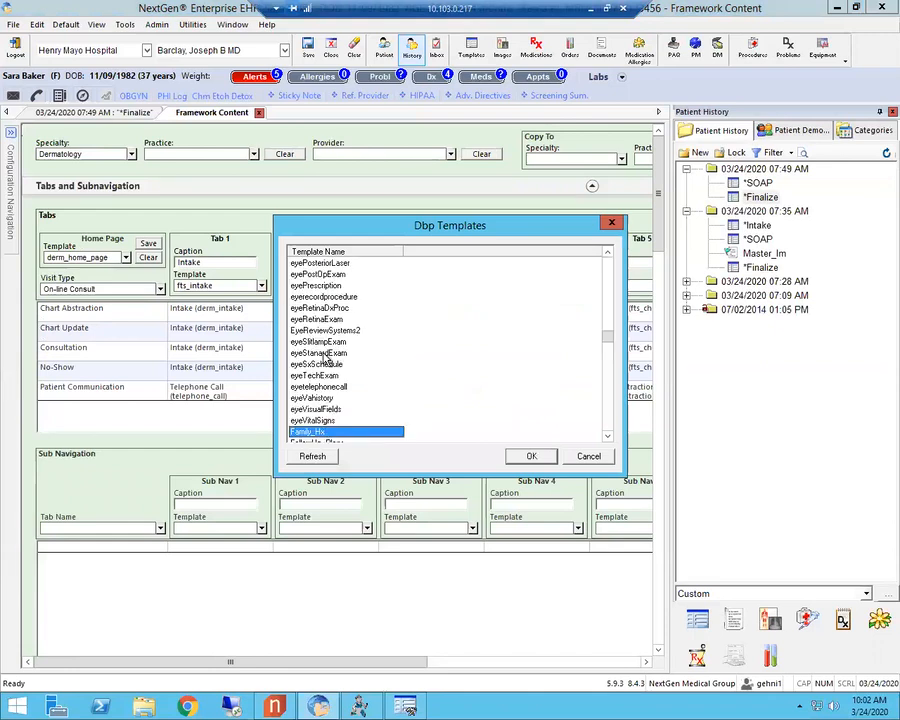
pyautogui.press('Return')
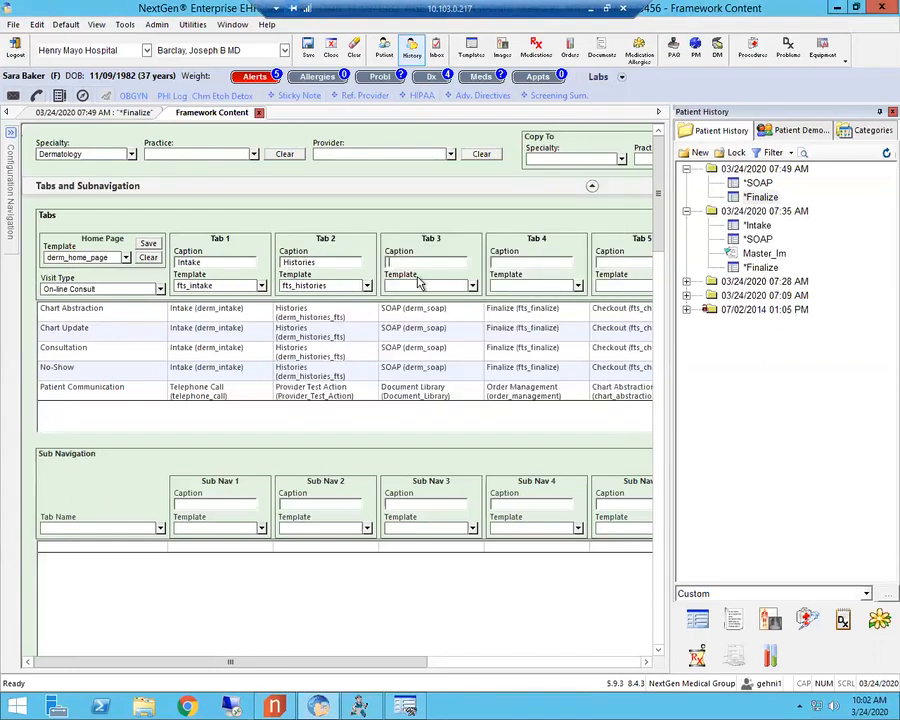
# Step: Give Tab 3 the caption SOAP and assign it the fts_soap template
pyautogui.write('SOAP')
pyautogui.click(405, 288)
pyautogui.click(324, 387)
pyautogui.write('fts')
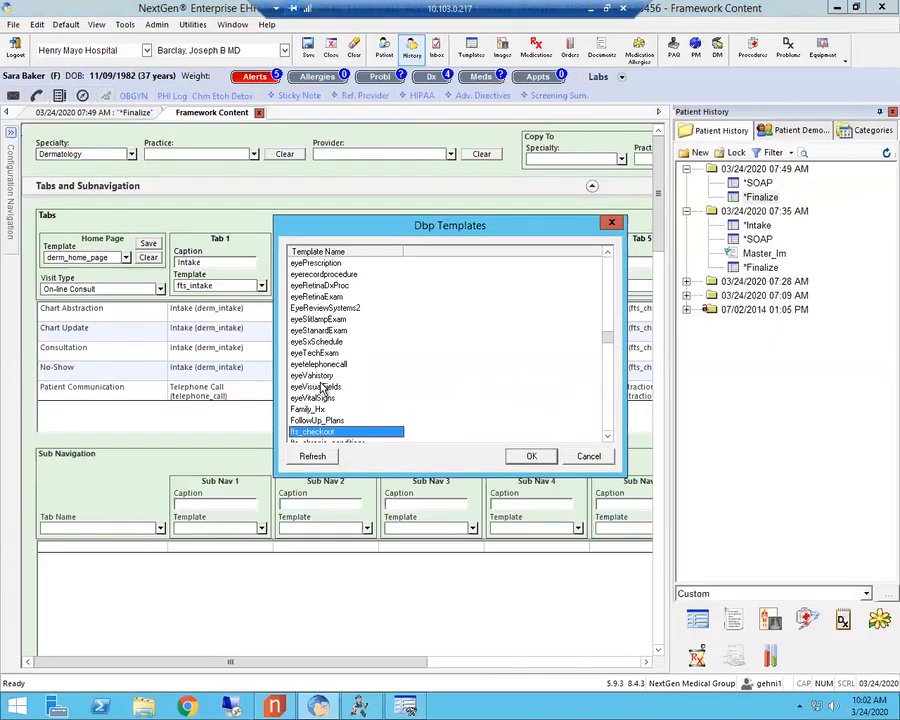
pyautogui.press('Down')
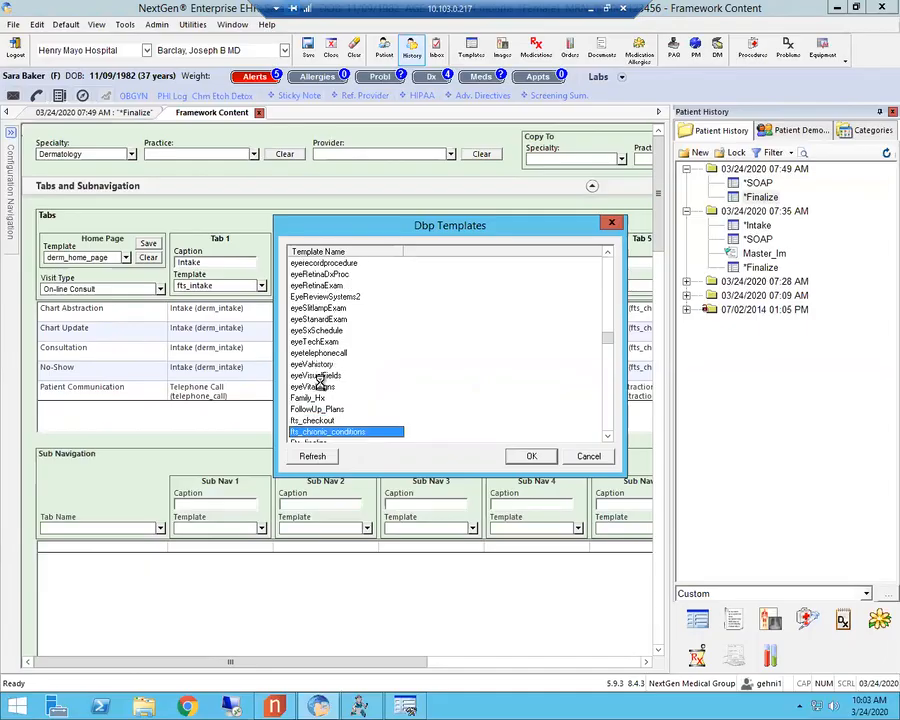
pyautogui.press('Down')
pyautogui.press('Down')
pyautogui.press('Down')
pyautogui.press('Down')
pyautogui.press('Down')
pyautogui.press('Down')
pyautogui.press('Down')
pyautogui.press('Return')
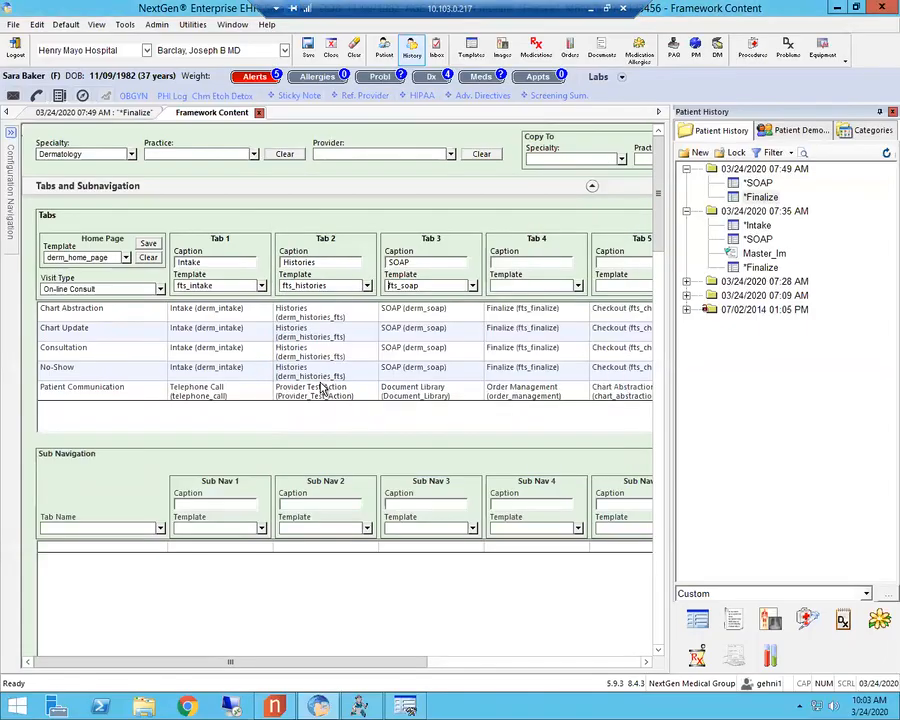
# Step: Give Tab 4 the caption Finalize and assign it the Fts_finalize template
pyautogui.click(507, 262)
pyautogui.click(510, 287)
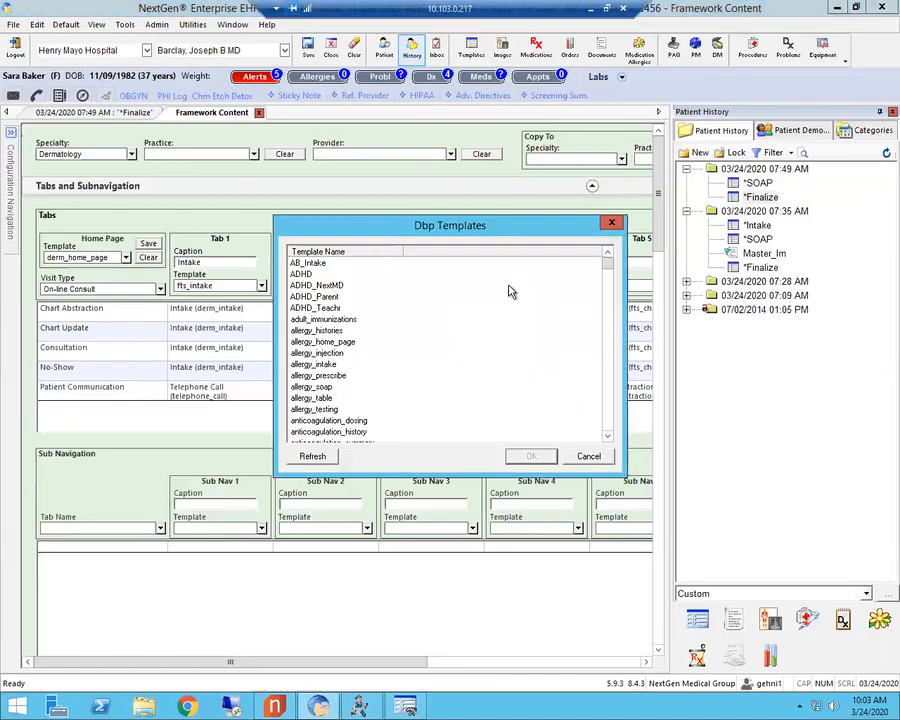
pyautogui.click(340, 377)
pyautogui.write('fts_finalize')
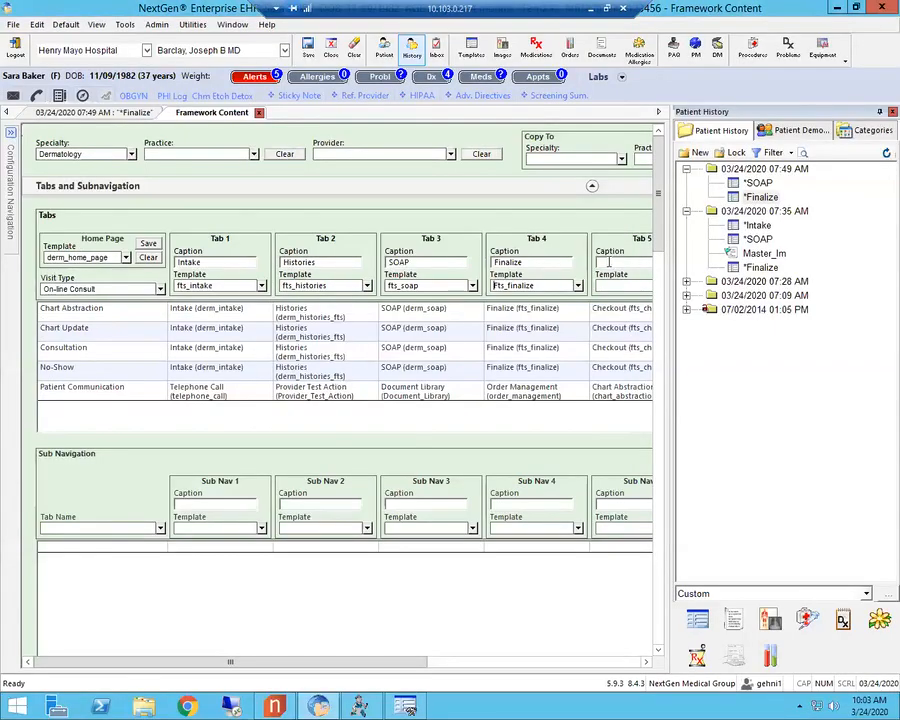
# Step: Give Tab 5 the caption Checkout with the fts_checkout template, and add the On-line Consult configuration to the visit type list
pyautogui.write('Checko')
pyautogui.click(613, 285)
pyautogui.click(344, 374)
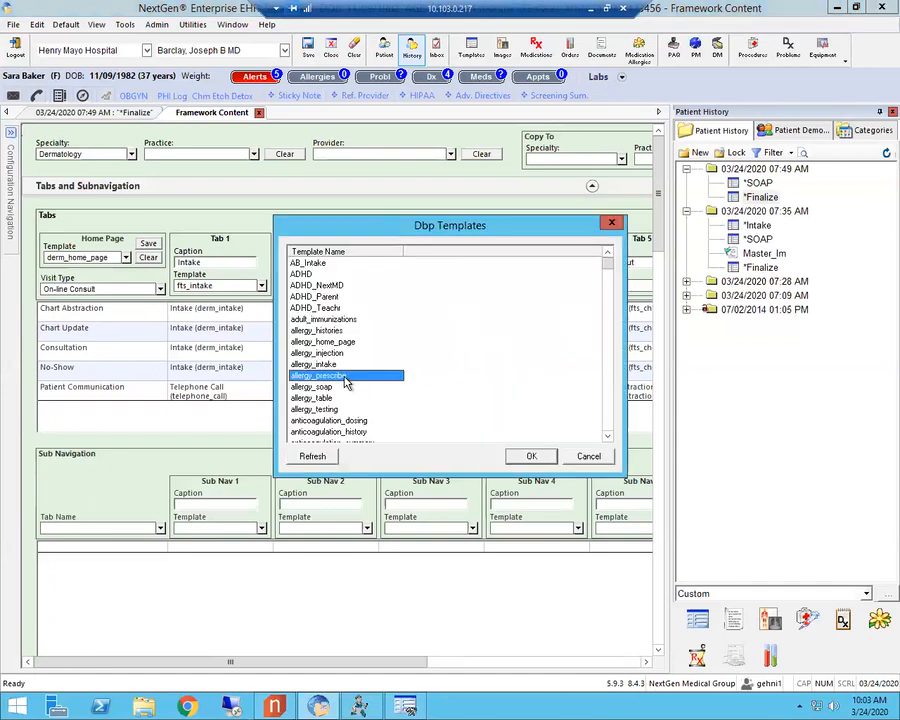
pyautogui.press('f')
pyautogui.press('t')
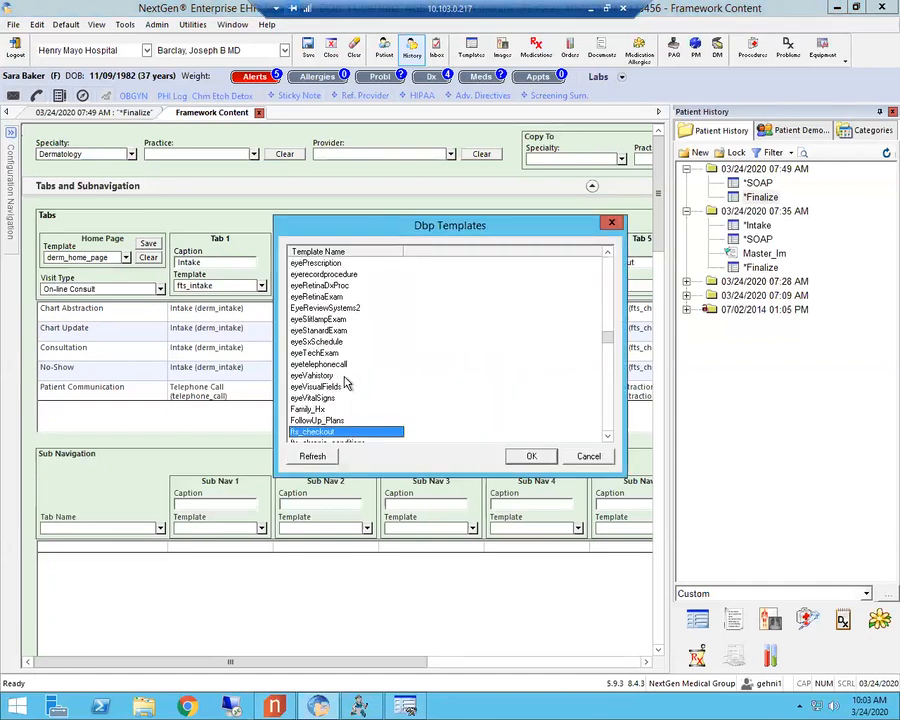
pyautogui.press('Return')
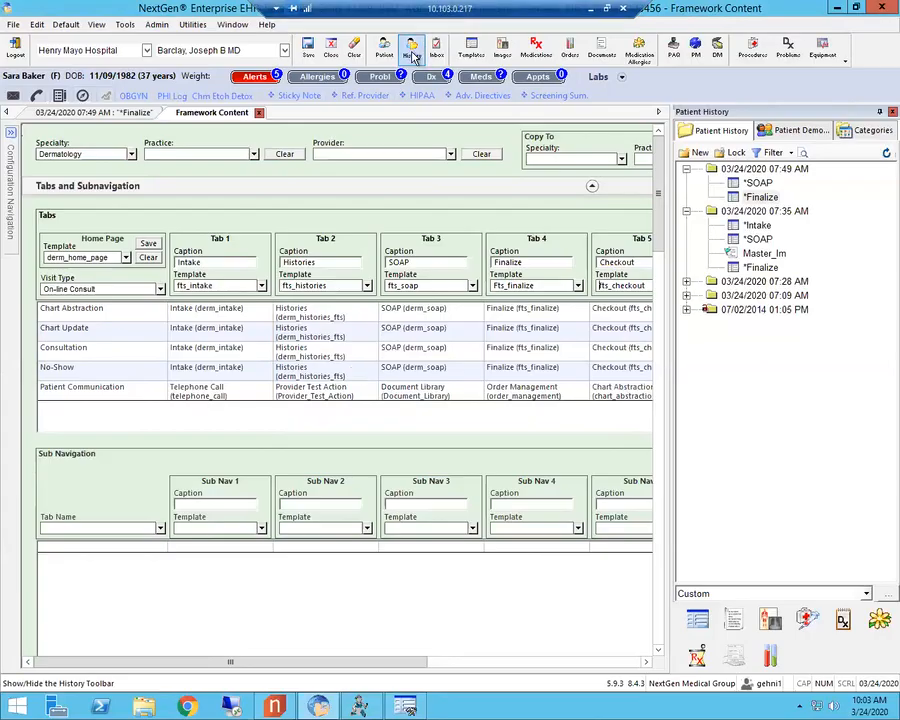
pyautogui.click(413, 57)
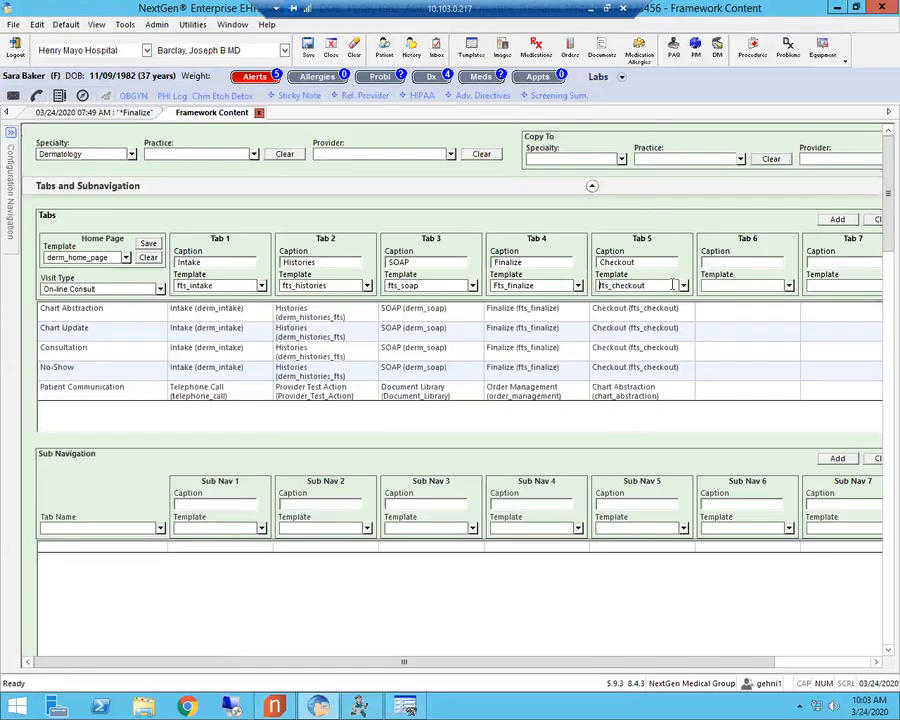
pyautogui.click(836, 219)
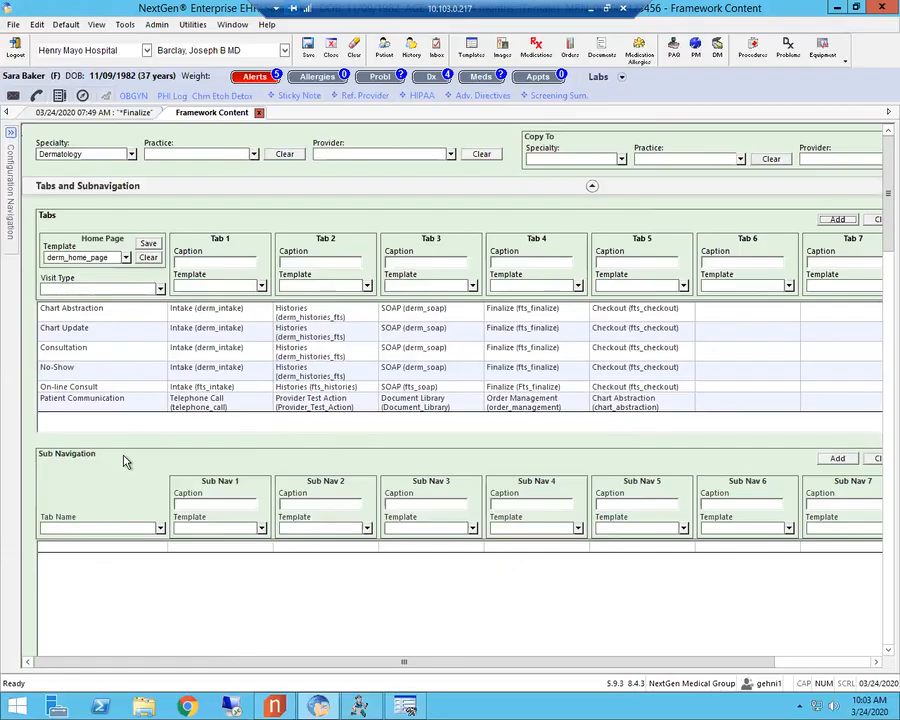
# Step: Check the encounter's specialty and visit type, then select the On-line Consult row and set the sub navigation tab name to Tab 1 (Intake)
pyautogui.click(116, 114)
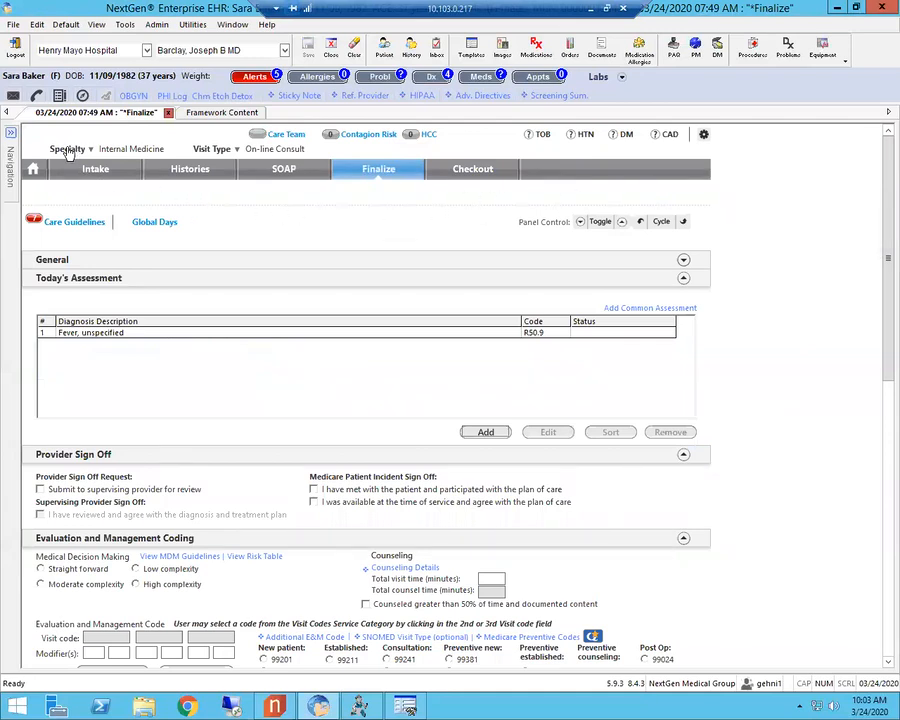
pyautogui.click(220, 114)
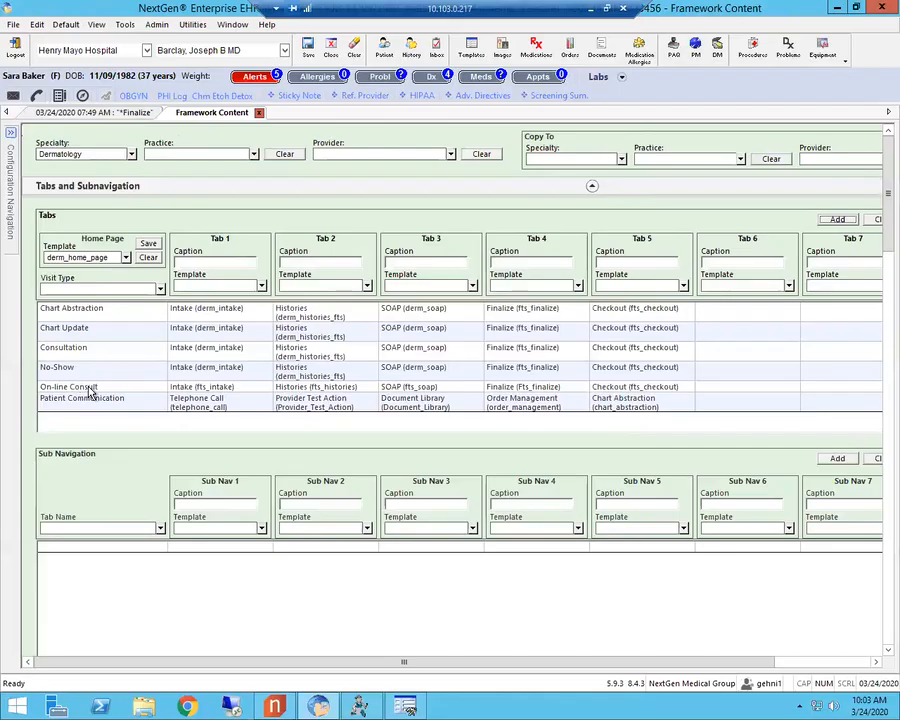
pyautogui.click(86, 389)
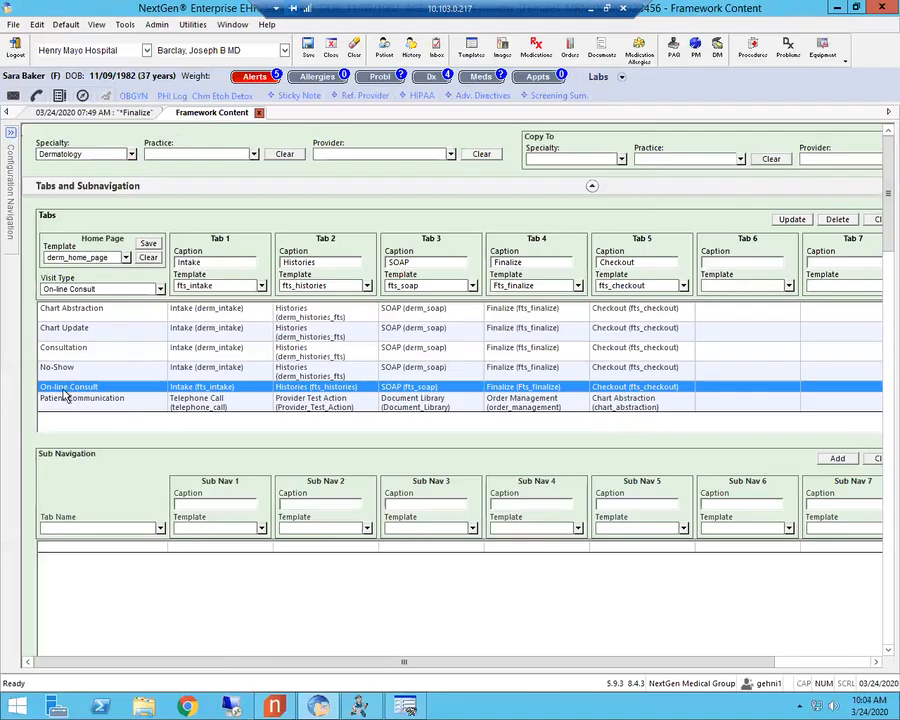
pyautogui.click(62, 530)
pyautogui.click(318, 275)
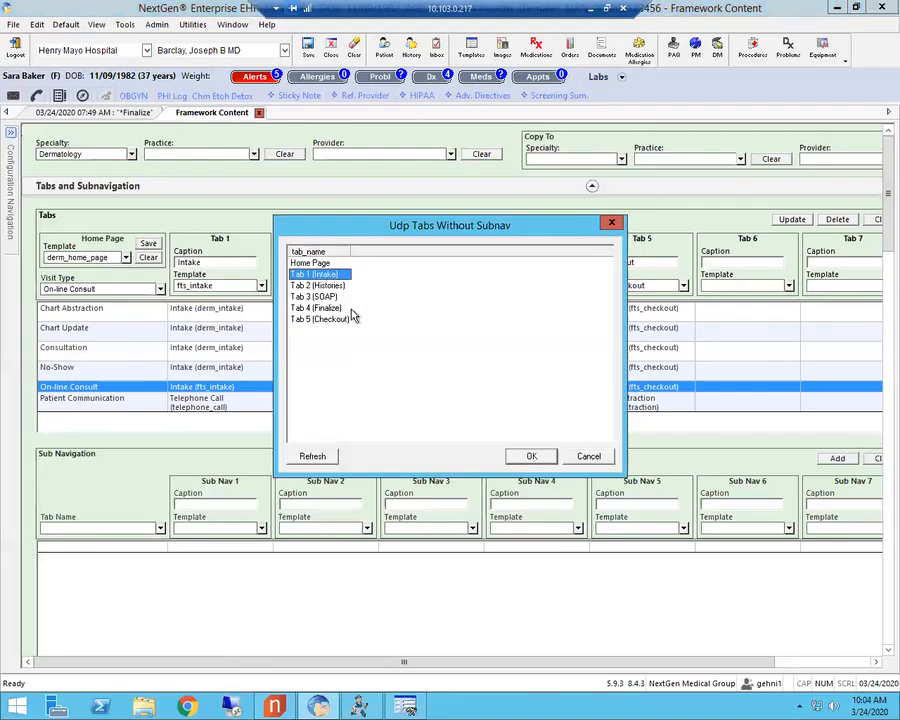
pyautogui.click(518, 456)
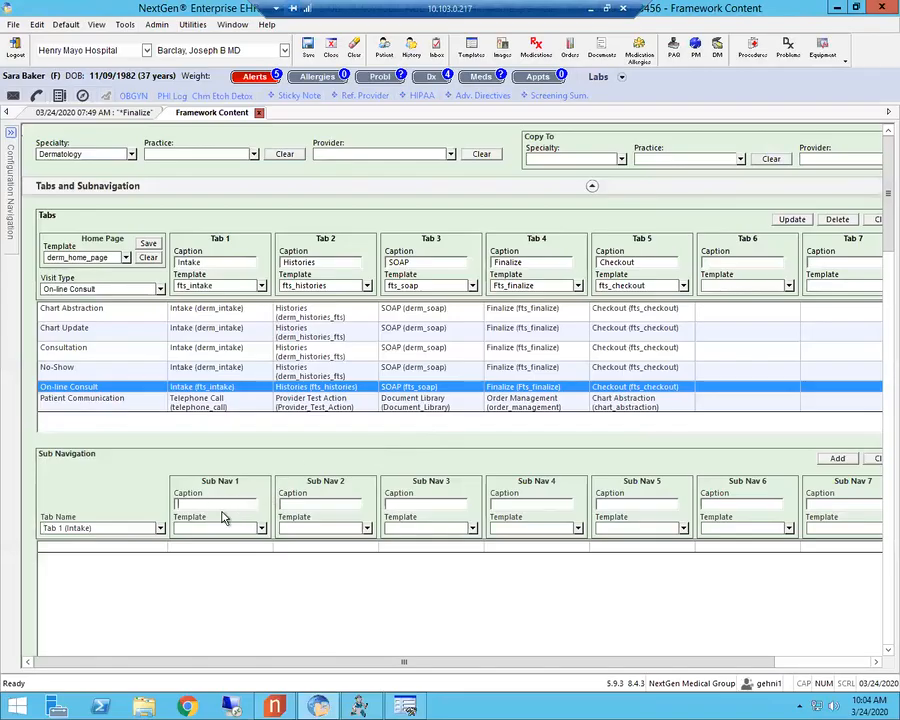
# Step: Give Sub Nav 1 the caption Demographics and assign it the patient template
pyautogui.write('Demographics')
pyautogui.click(200, 527)
pyautogui.click(332, 378)
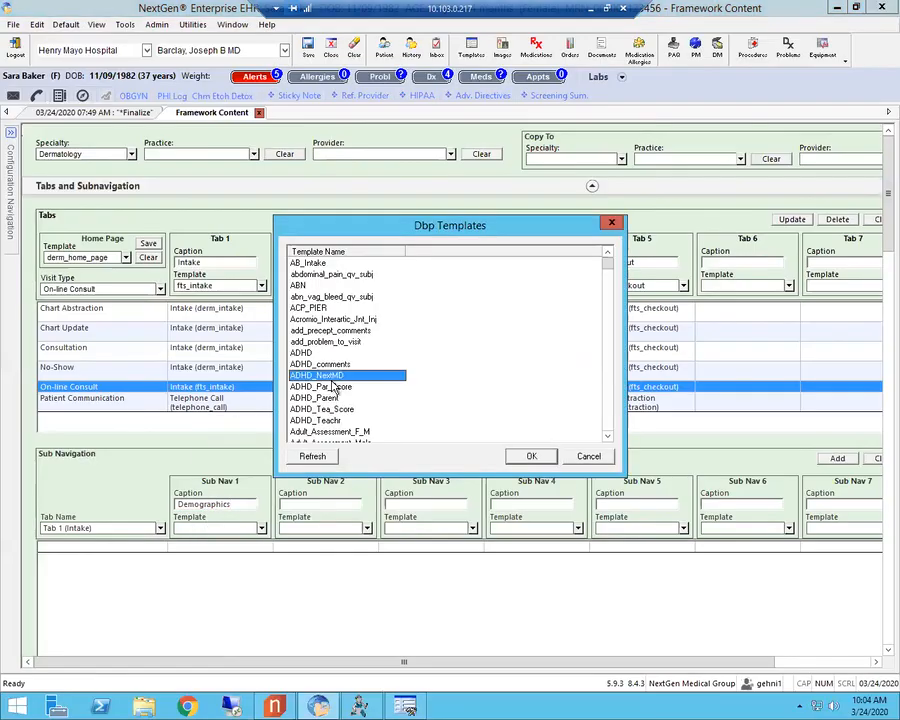
pyautogui.write('pati')
pyautogui.press('Return')
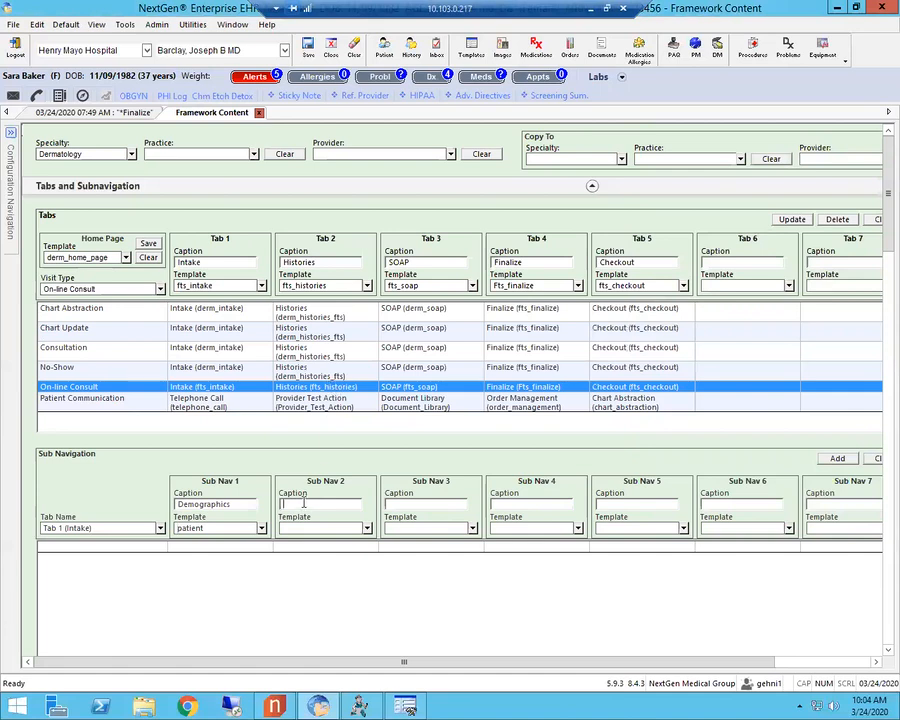
# Step: Give Sub Nav 2 the caption Screening with the depression_screening_alert template, and add the Intake sub navigation to the list
pyautogui.write('S')
pyautogui.click(301, 527)
pyautogui.write('depress')
pyautogui.press('Down')
pyautogui.press('Down')
pyautogui.press('Down')
pyautogui.press('Down')
pyautogui.press('Down')
pyautogui.press('Down')
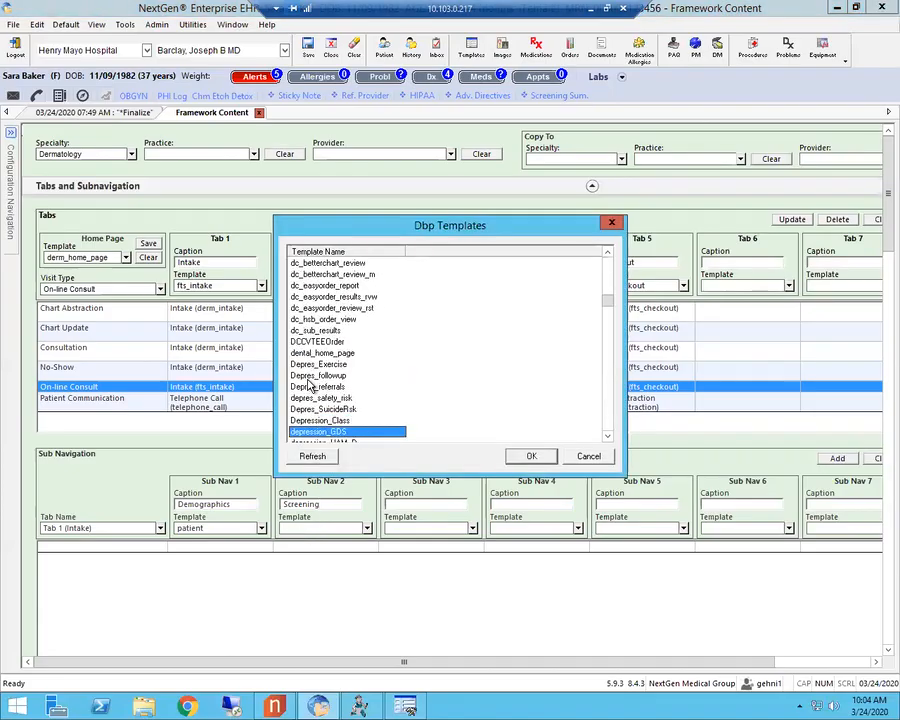
pyautogui.press('Return')
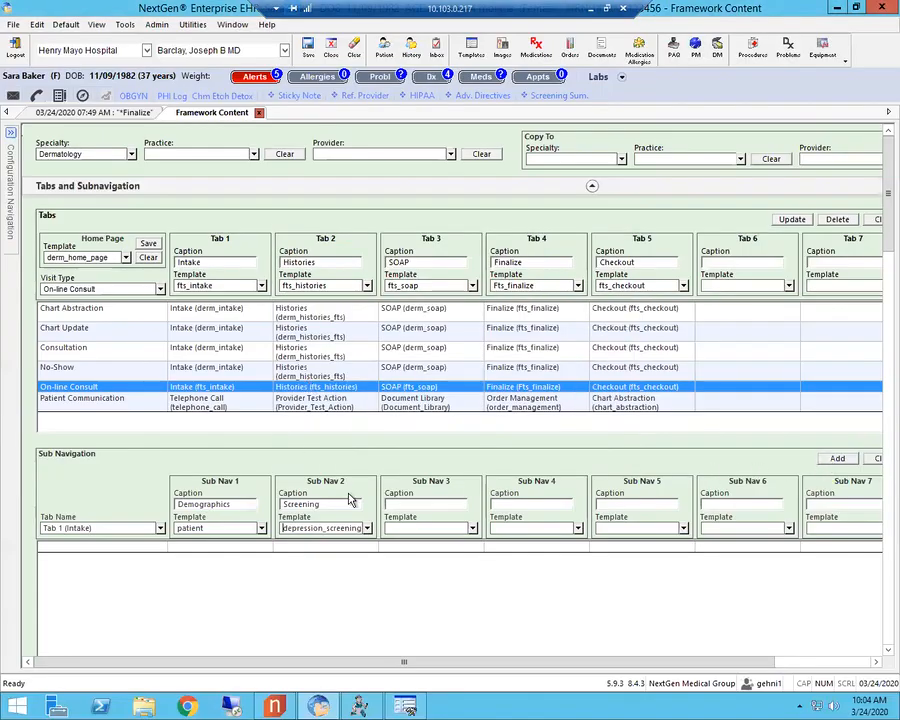
pyautogui.click(832, 460)
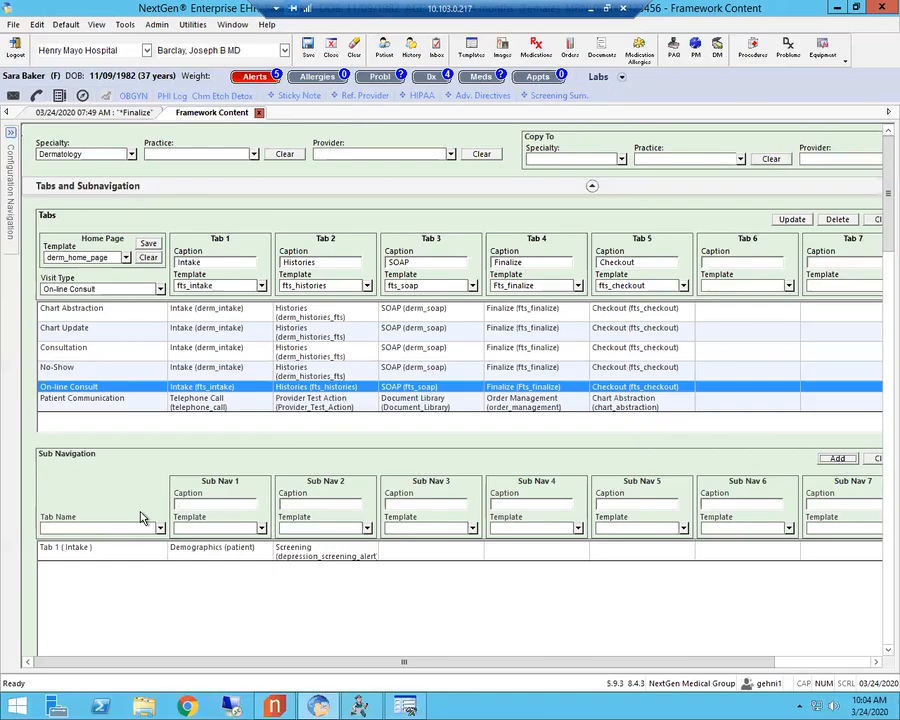
# Step: Save the Framework Content configuration without further sub navigation, and close it along with the open Finalize template
pyautogui.click(108, 528)
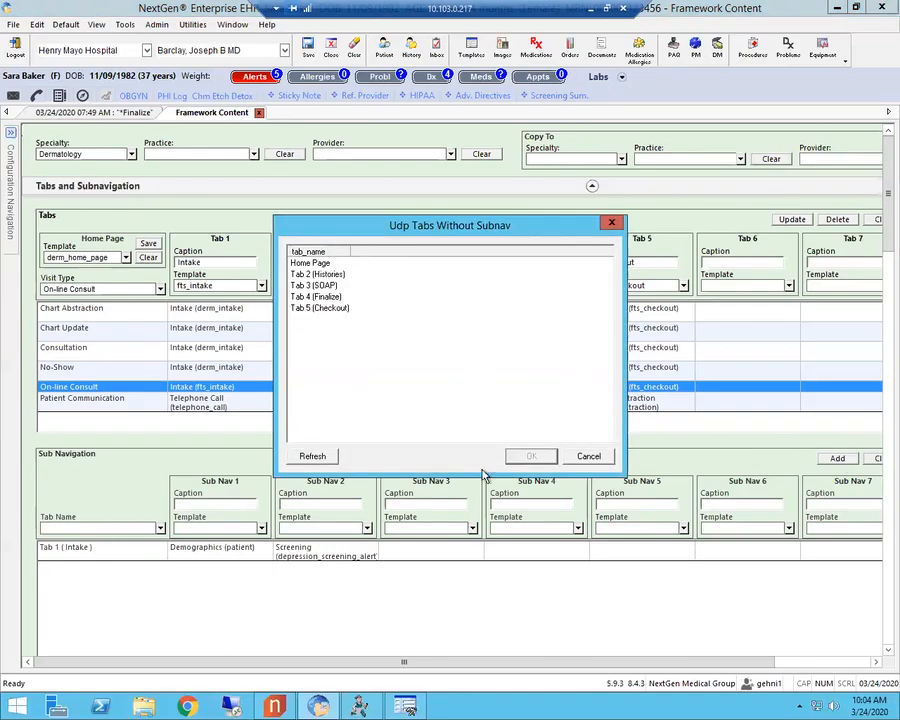
pyautogui.click(589, 457)
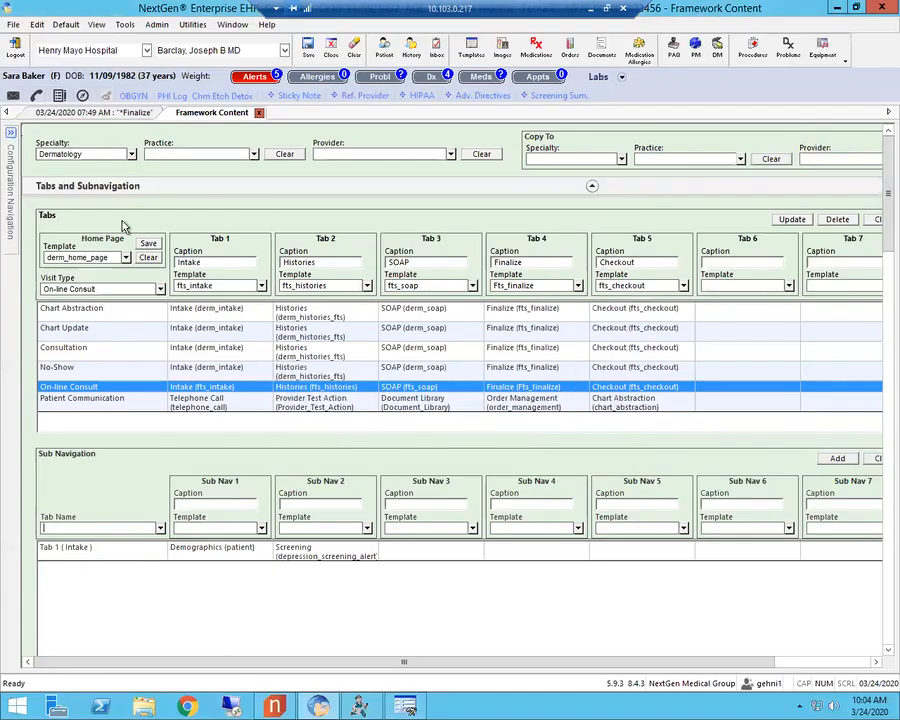
pyautogui.click(305, 50)
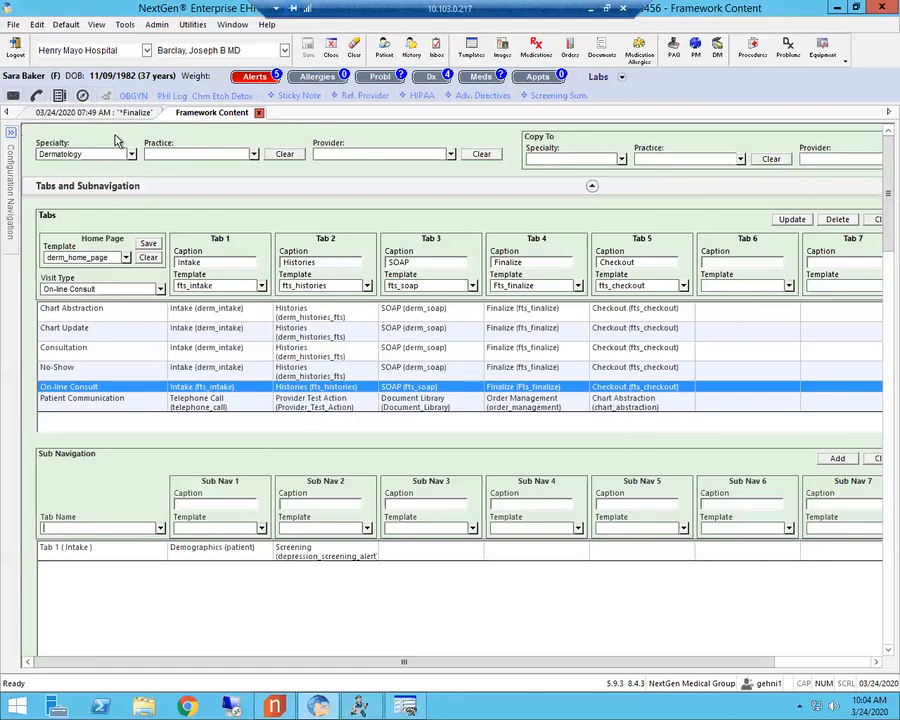
pyautogui.click(258, 113)
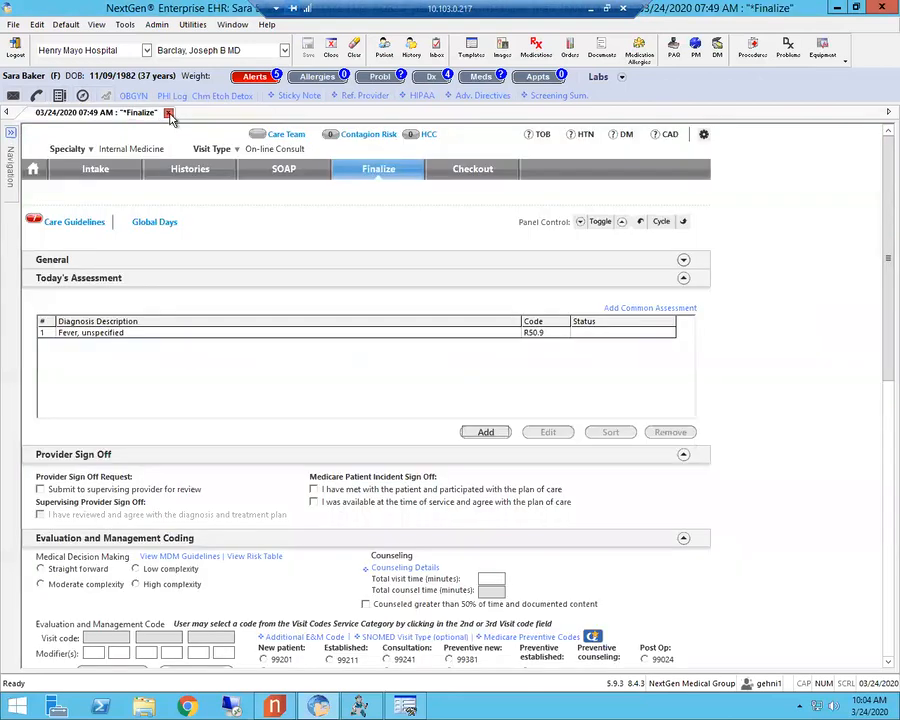
pyautogui.click(168, 113)
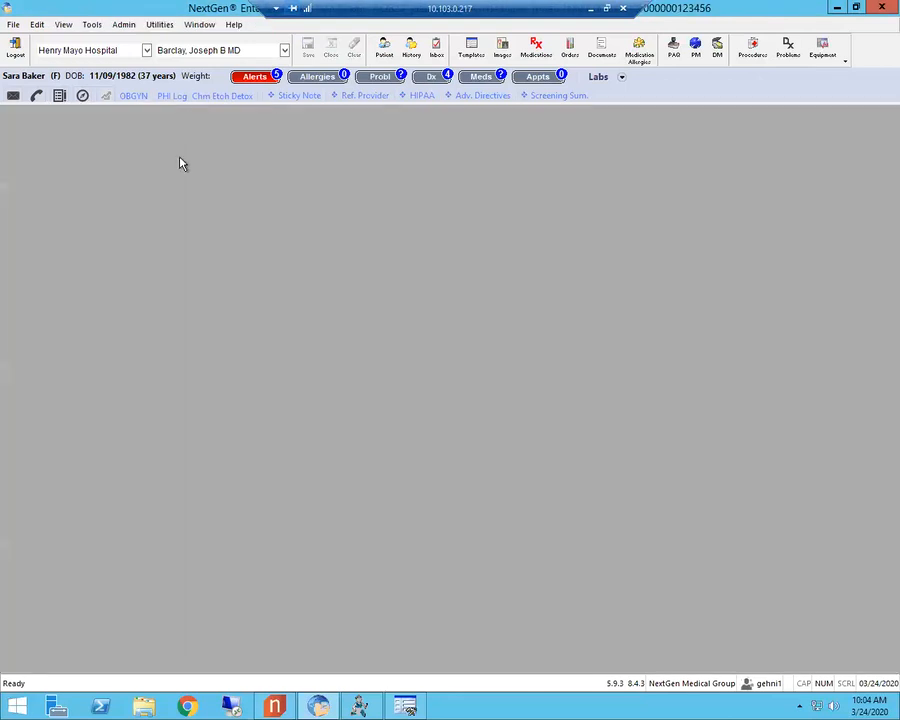
# Step: Create a new encounter for the patient and open the Intake template in it, choosing from all templates
pyautogui.click(412, 50)
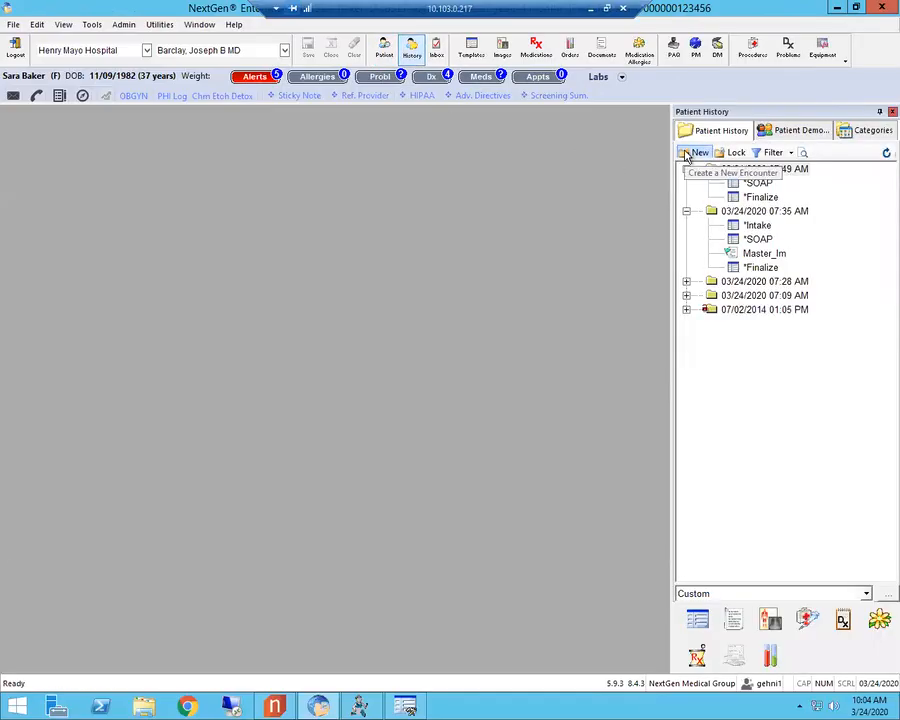
pyautogui.click(686, 154)
pyautogui.click(454, 383)
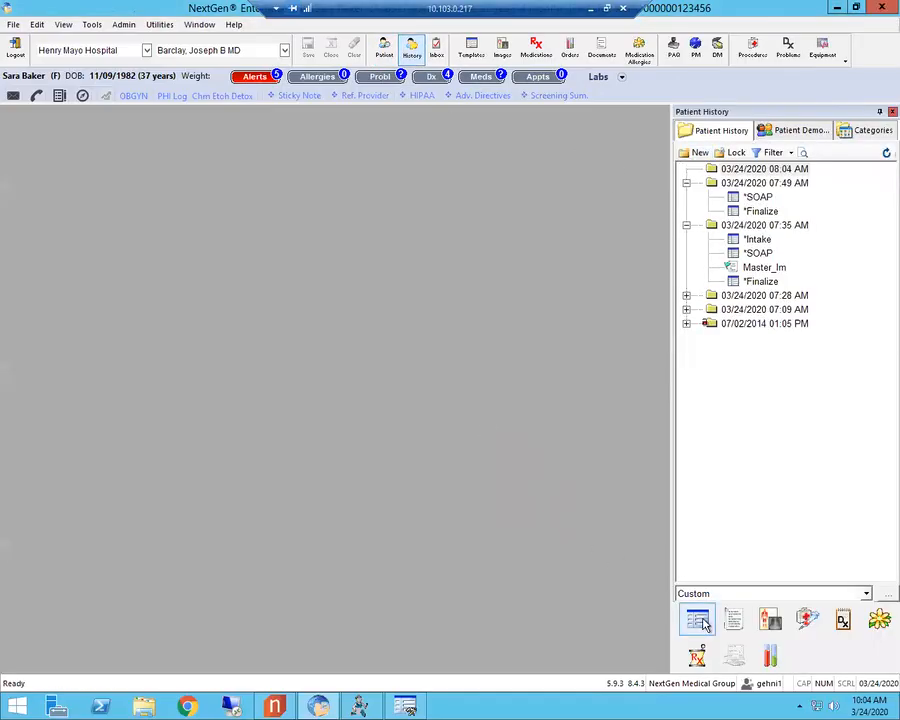
pyautogui.click(387, 416)
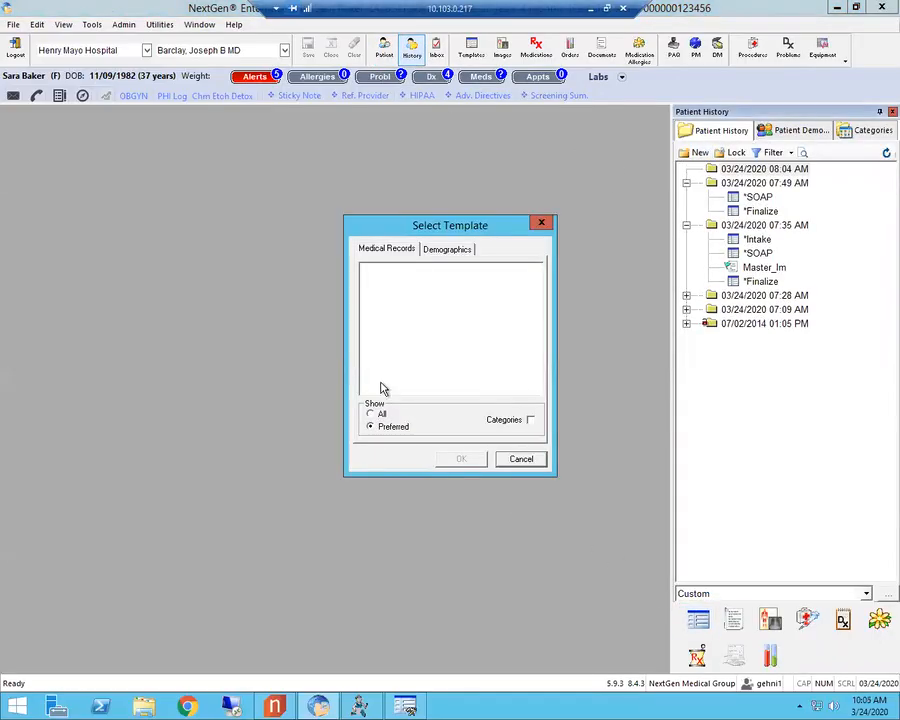
pyautogui.doubleClick(377, 318)
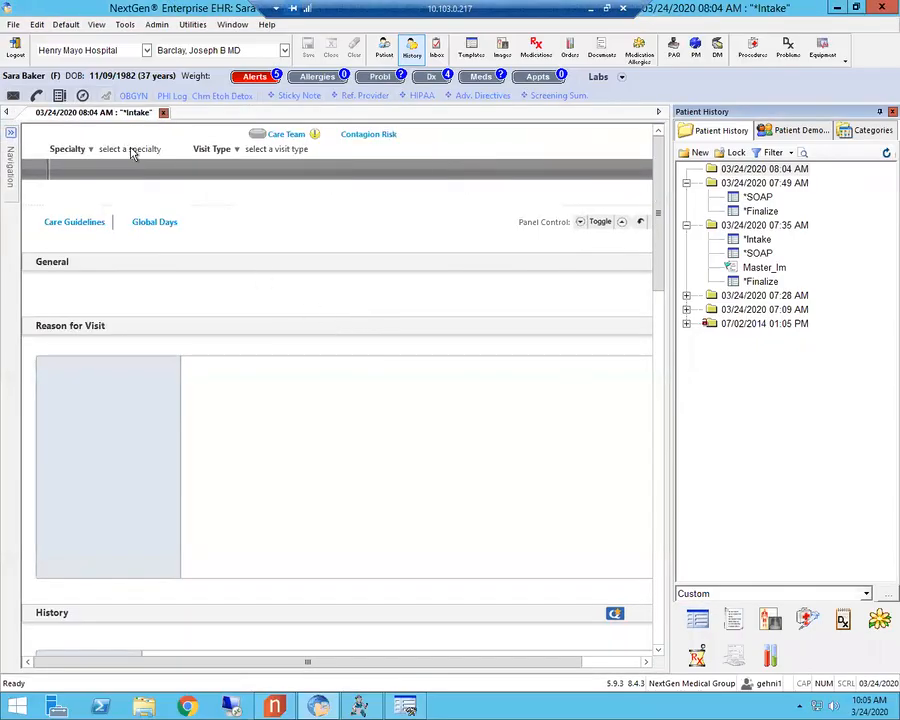
pyautogui.press('Escape')
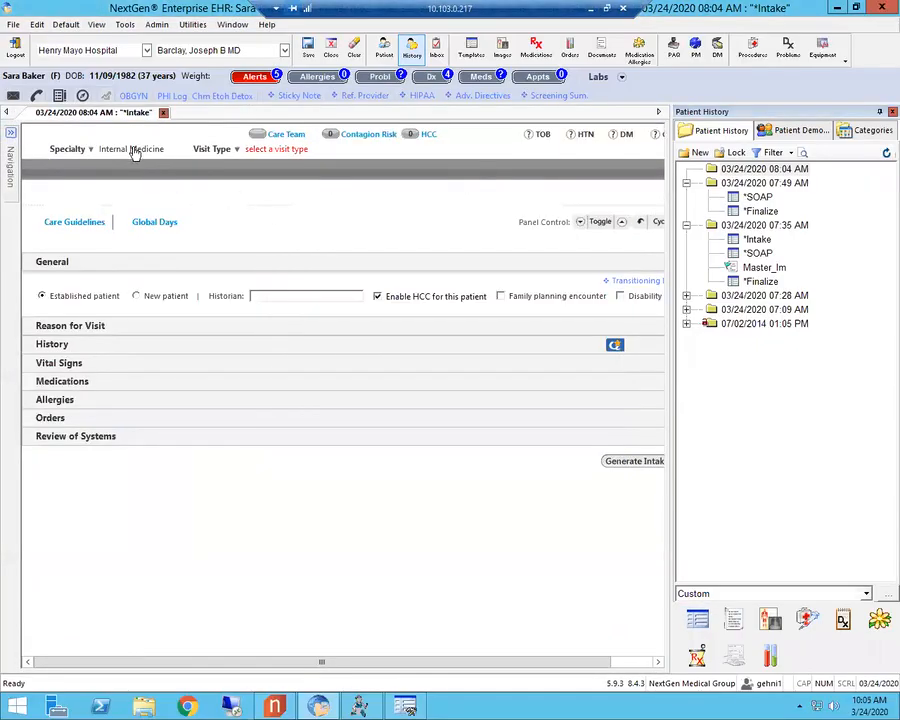
# Step: Set the encounter's specialty to Dermatology and visit type to On-line Consult, ignoring the protocol services due
pyautogui.click(133, 150)
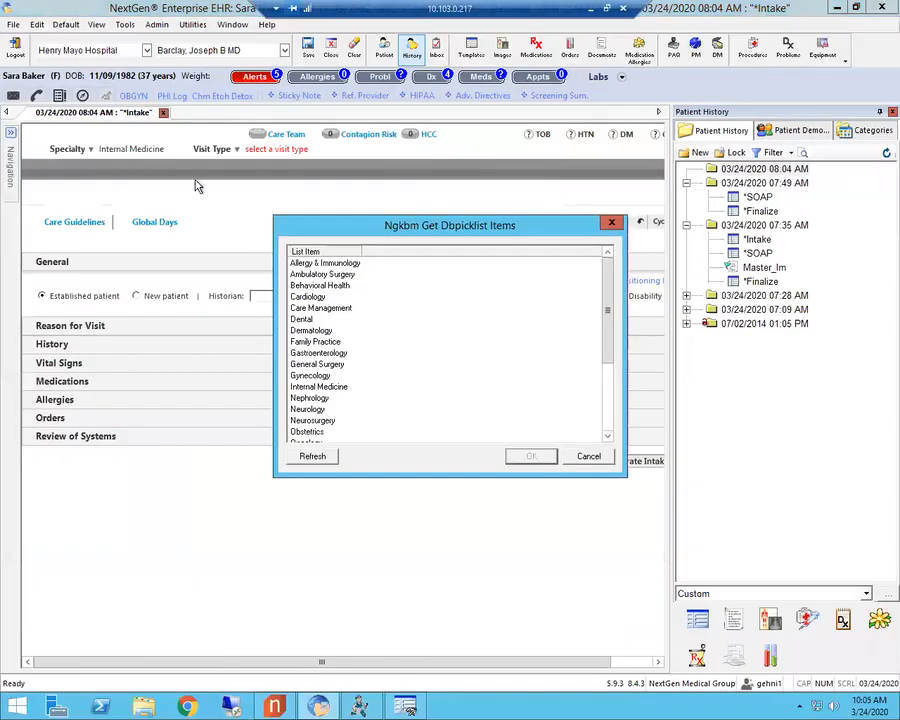
pyautogui.click(311, 331)
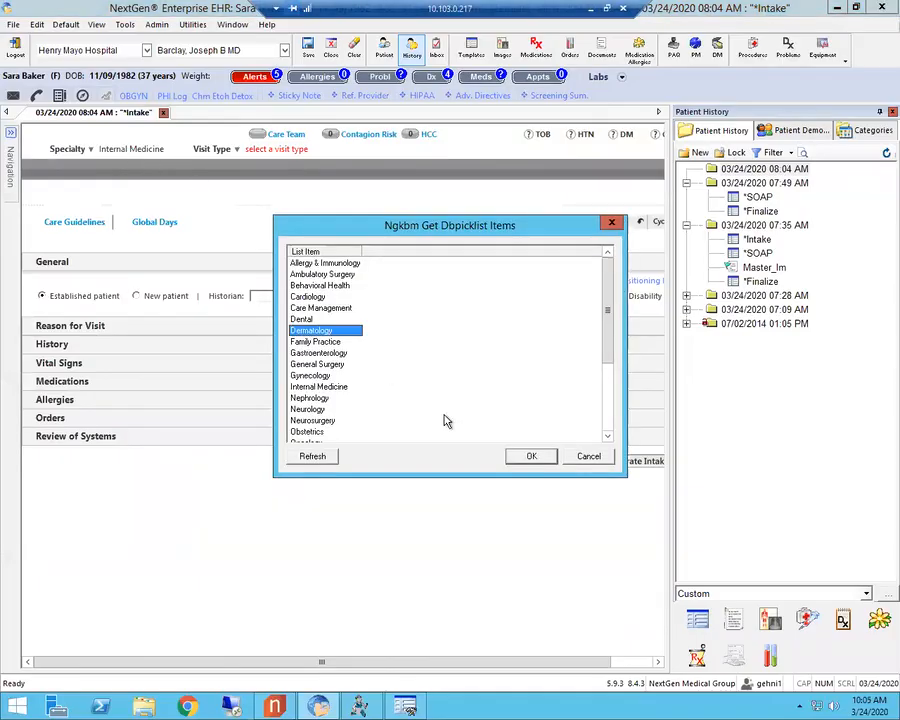
pyautogui.click(528, 456)
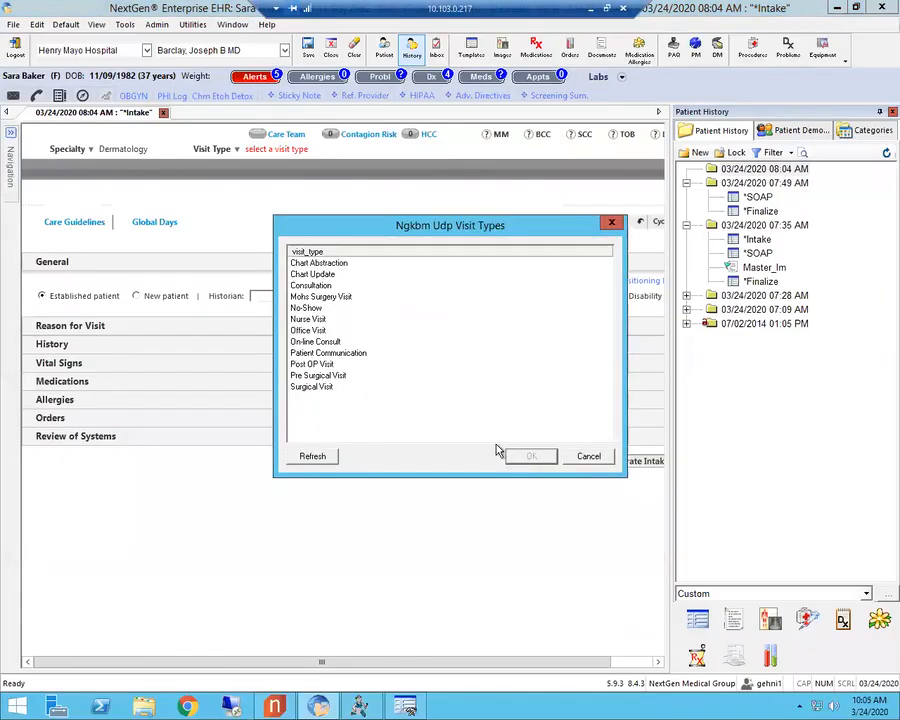
pyautogui.click(305, 342)
pyautogui.click(530, 457)
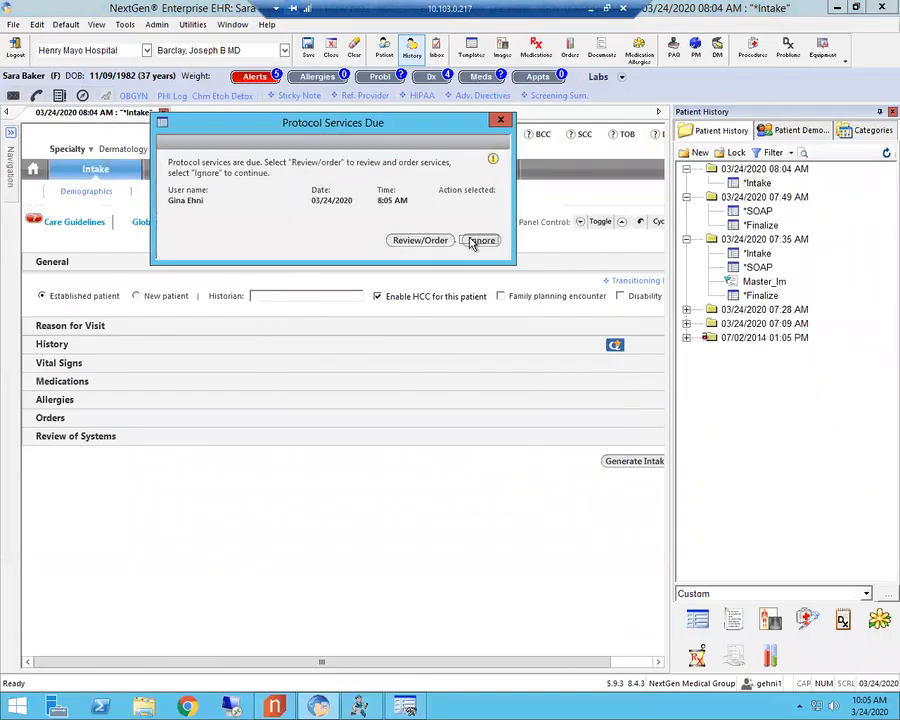
pyautogui.click(478, 240)
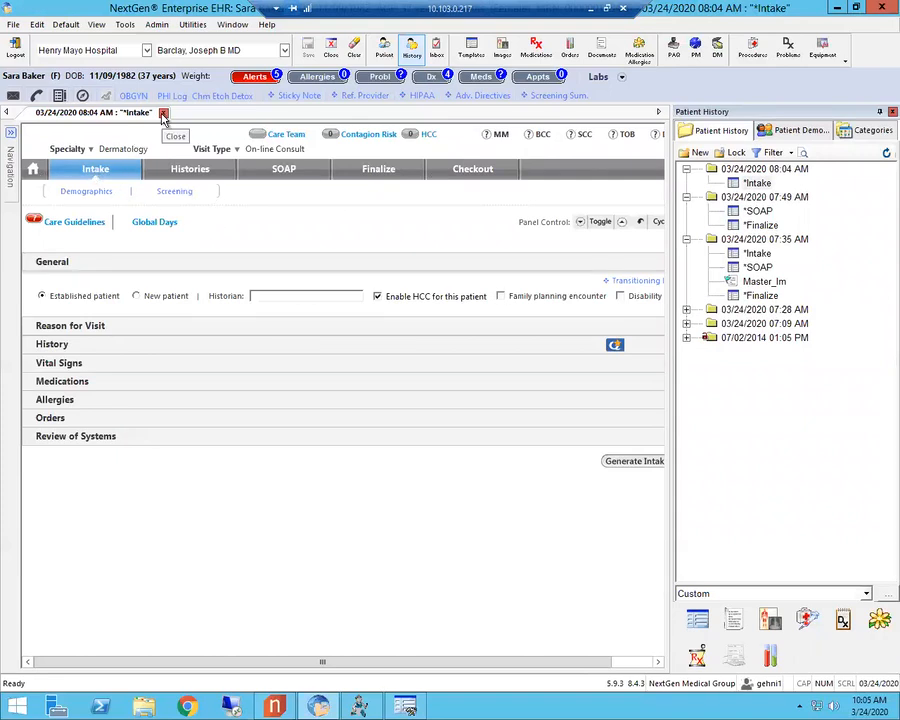
# Step: Add the diagnosis Fever, unspecified (R50.9) from the billing history to today's assessments on the Finalize template
pyautogui.click(280, 169)
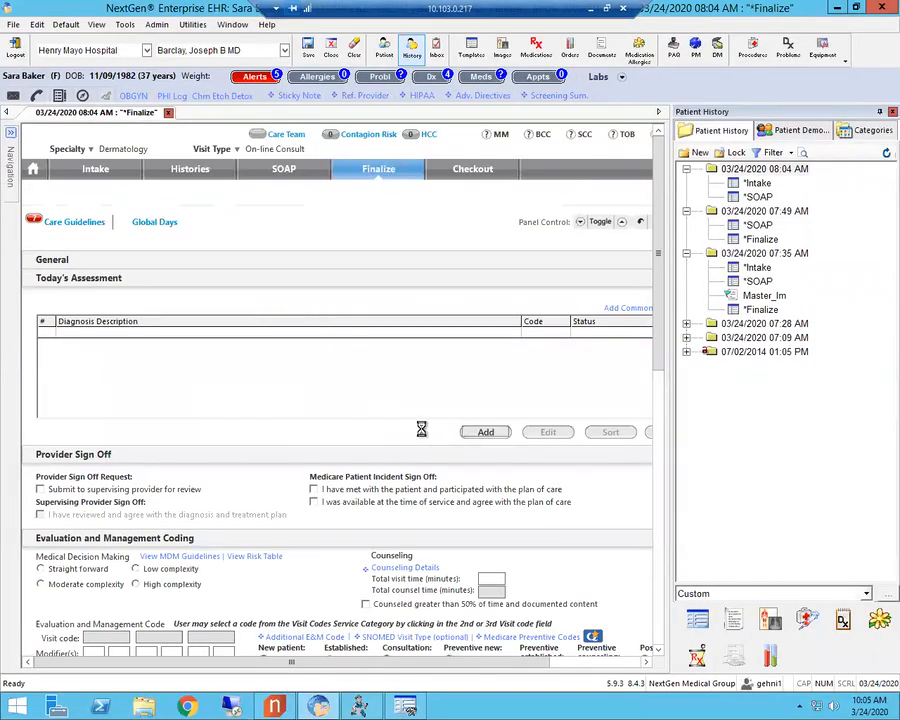
pyautogui.click(485, 432)
pyautogui.click(100, 160)
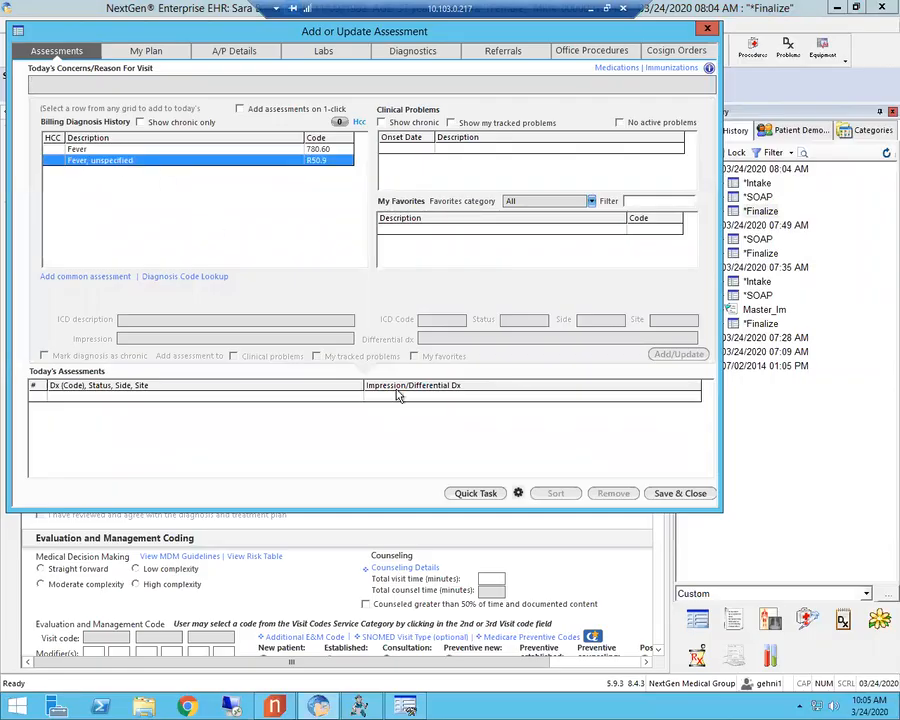
pyautogui.click(683, 354)
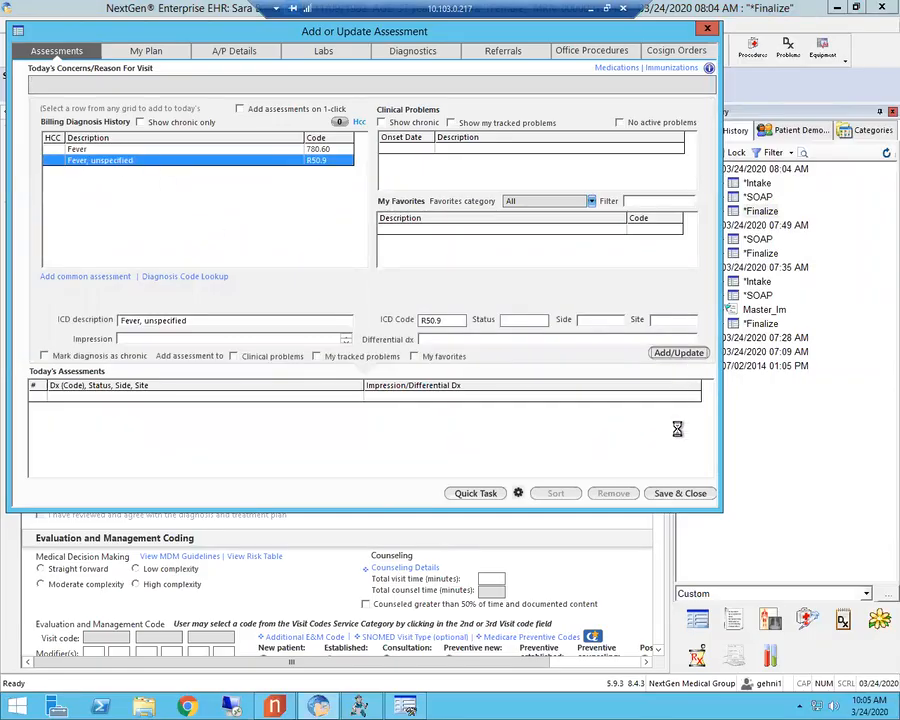
pyautogui.click(681, 493)
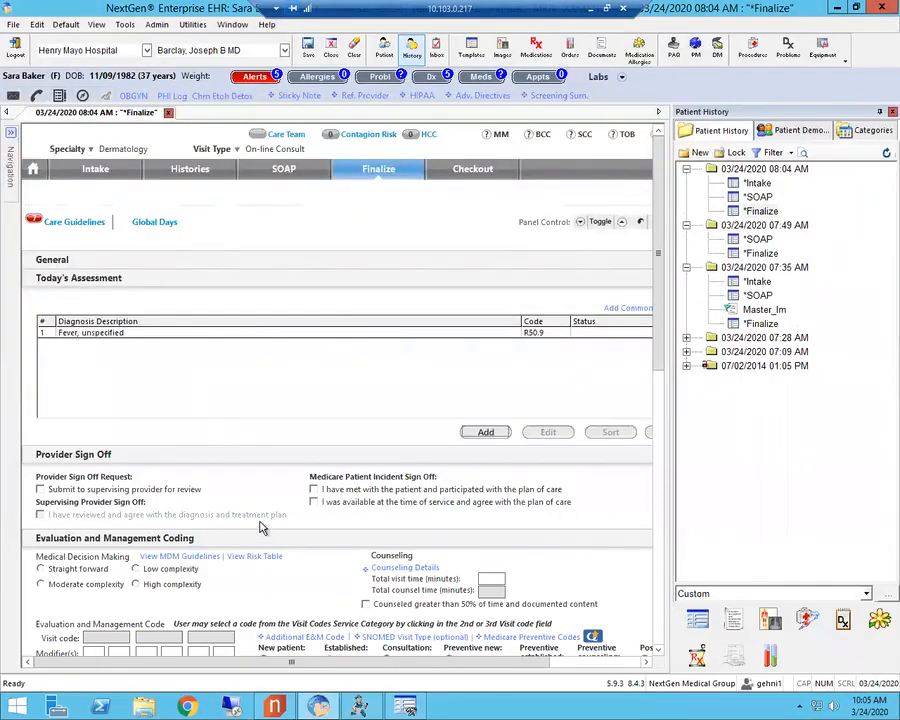
# Step: Open the E&M coding modifier choices for the first modifier, and switch to the MTS_custom_picklists template in the Template Editor
pyautogui.scroll(-2, 231, 428)
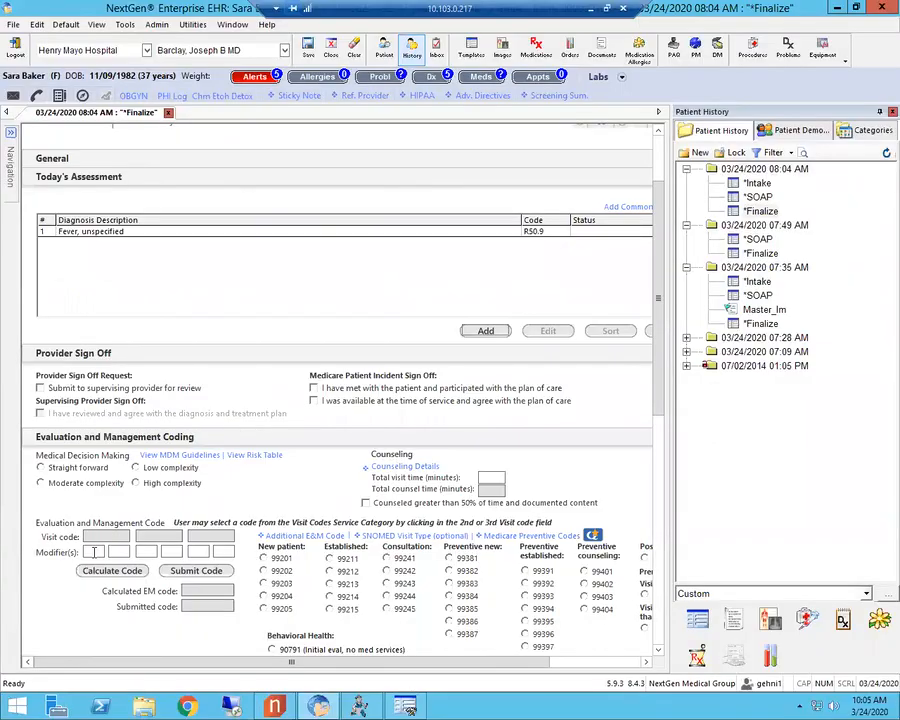
pyautogui.click(94, 551)
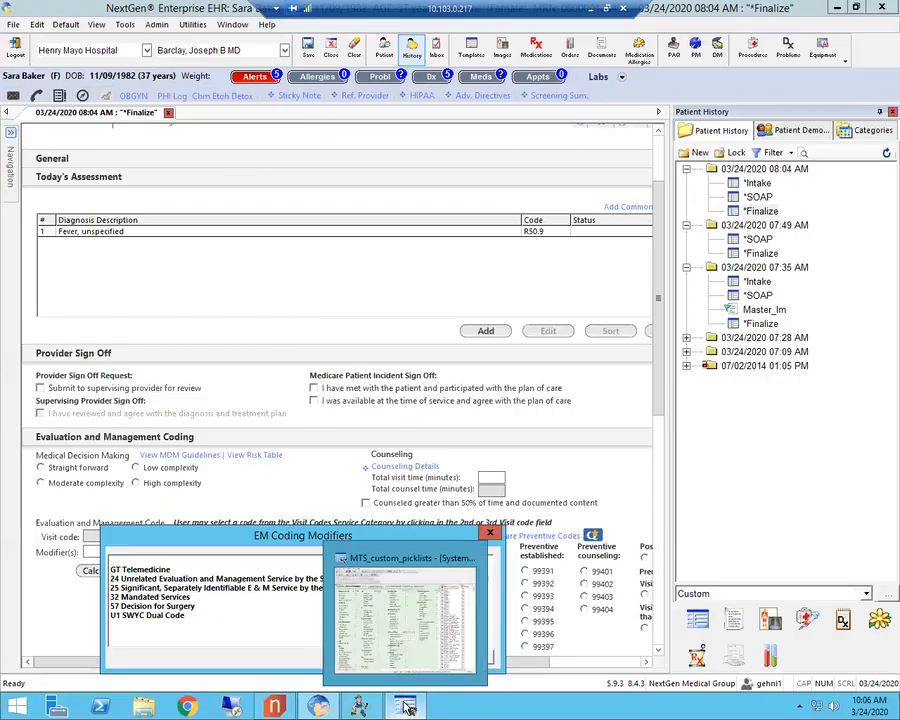
pyautogui.click(407, 708)
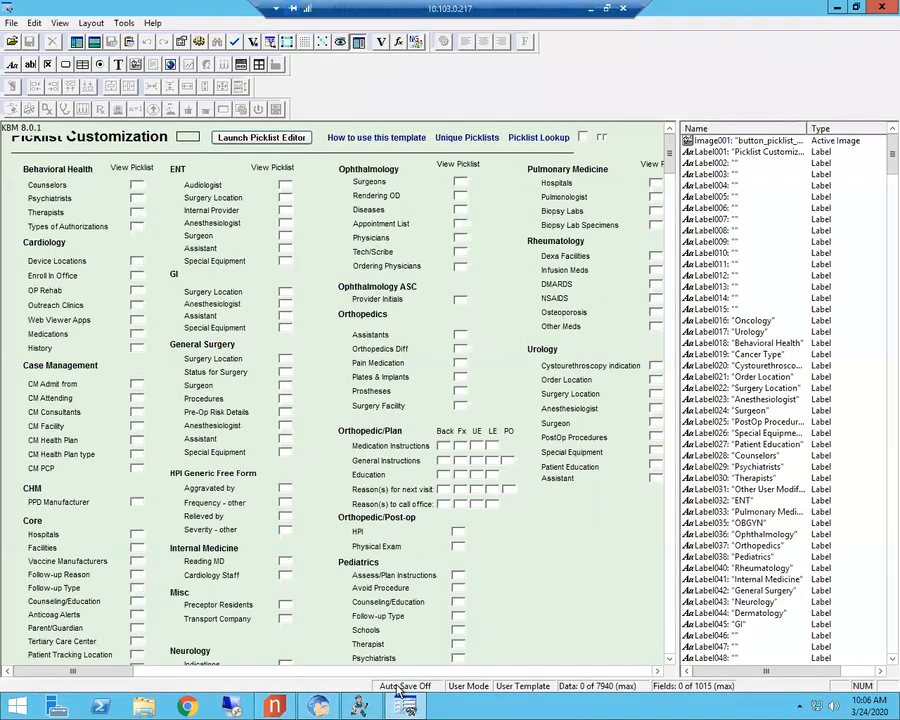
# Step: Change the caption of the picklist 3 label under Other User Modified Pick Lists to EM Coding
pyautogui.moveTo(669, 152); pyautogui.dragTo(670, 212)
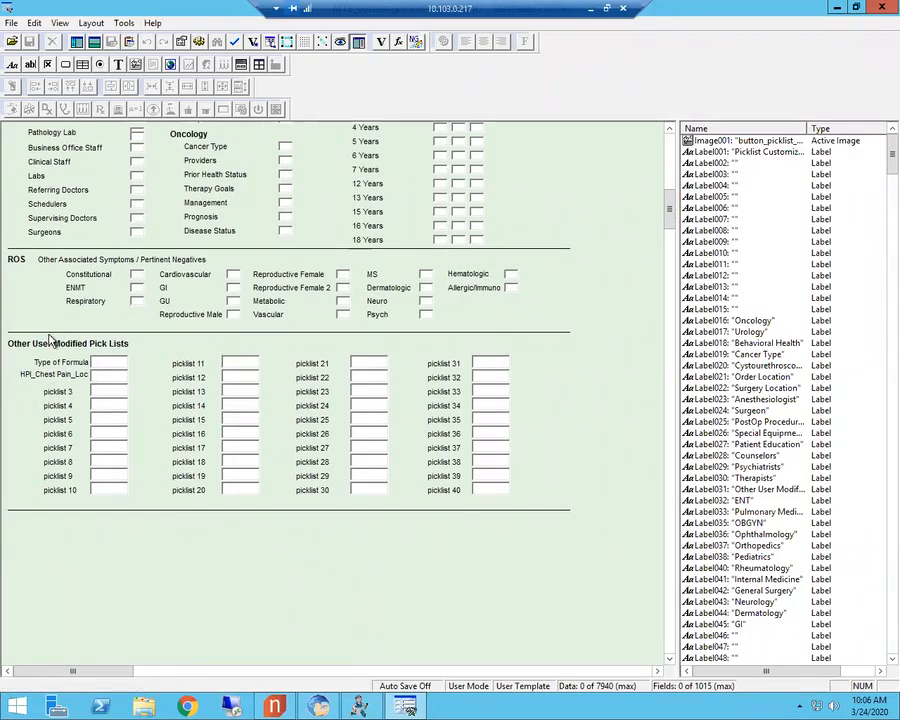
pyautogui.click(51, 397)
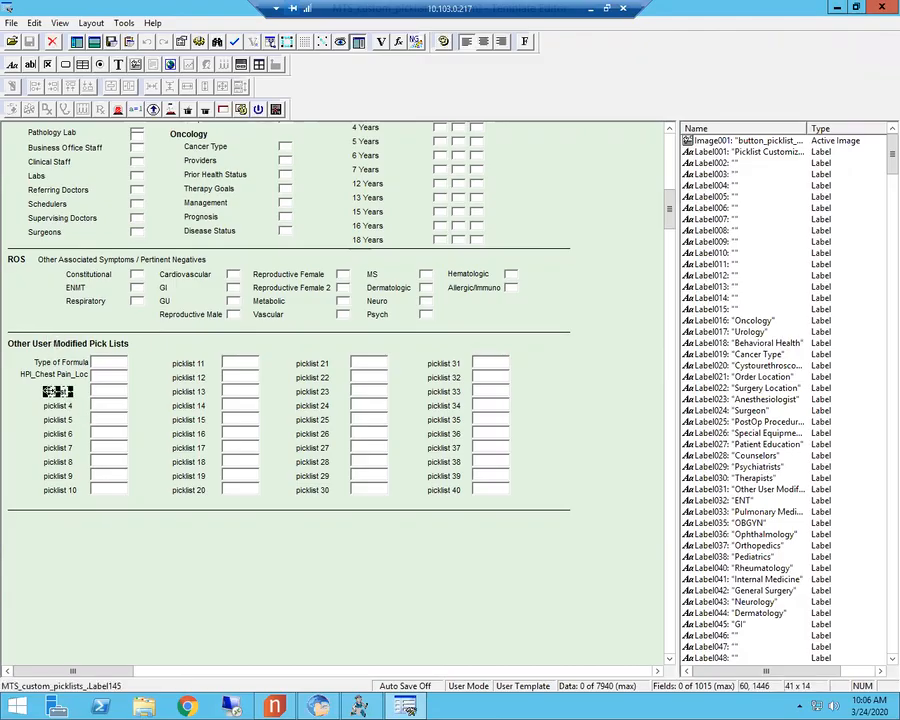
pyautogui.doubleClick(55, 392)
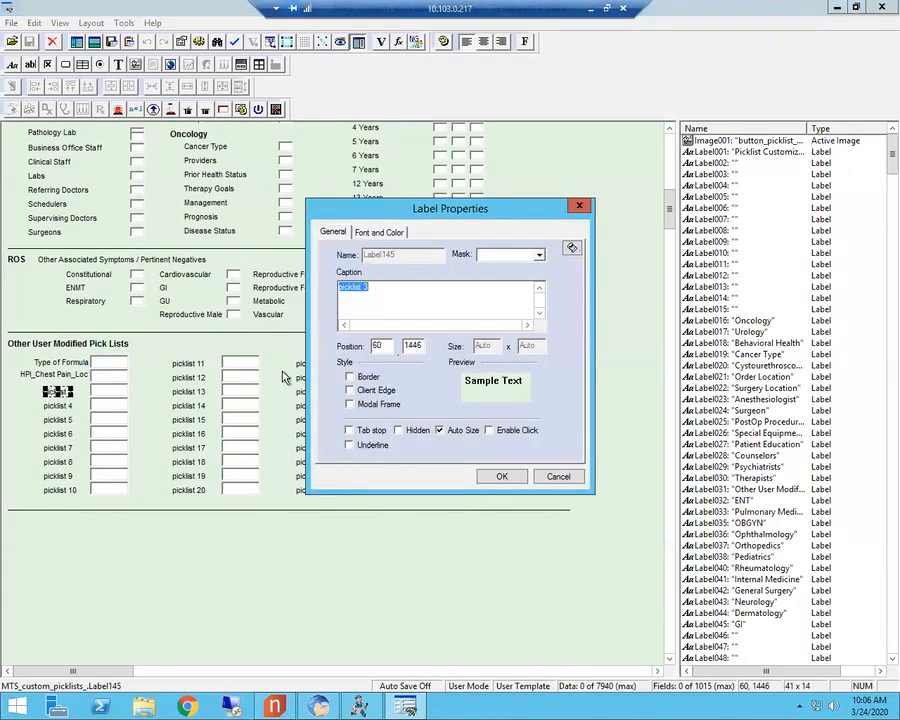
pyautogui.write('EM')
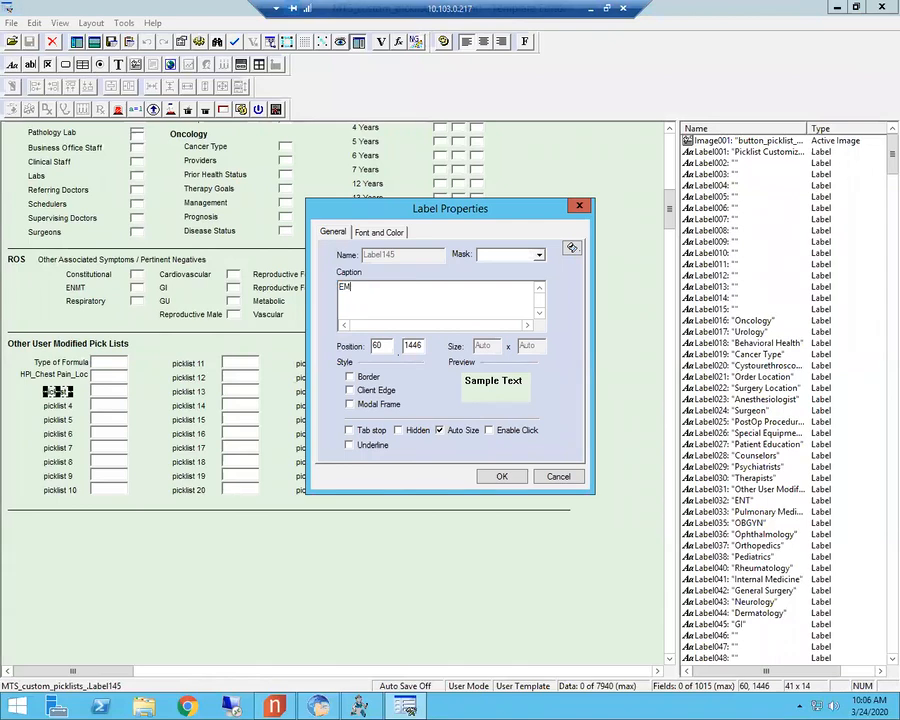
pyautogui.write(' Coding')
pyautogui.click(500, 477)
# Step: Add a new trigger to the EM Coding picklist field with the Click\Entry event and the PickList action
pyautogui.click(112, 392)
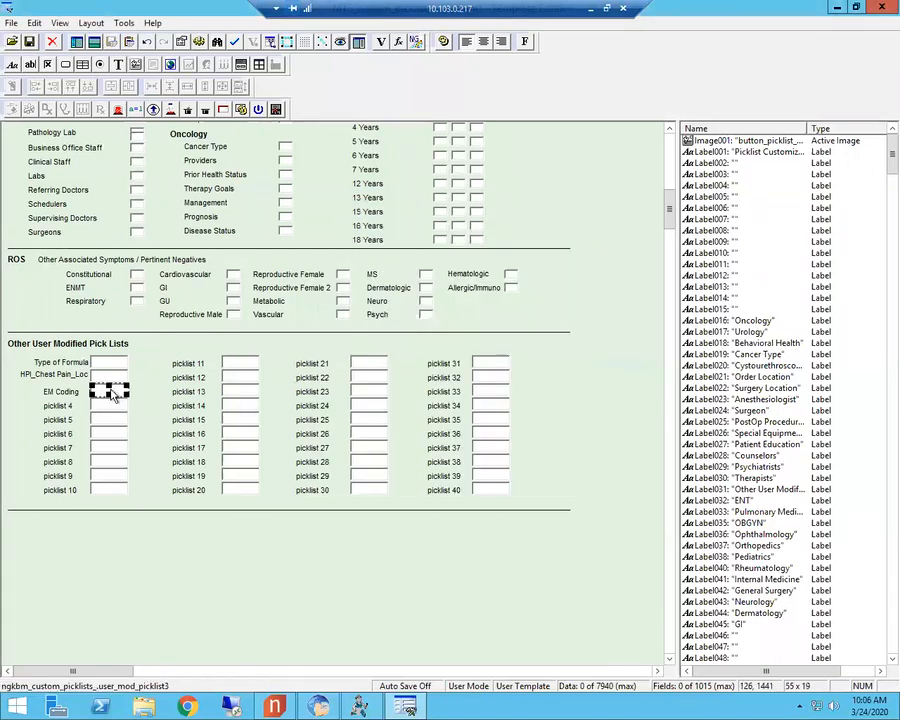
pyautogui.rightClick(113, 393)
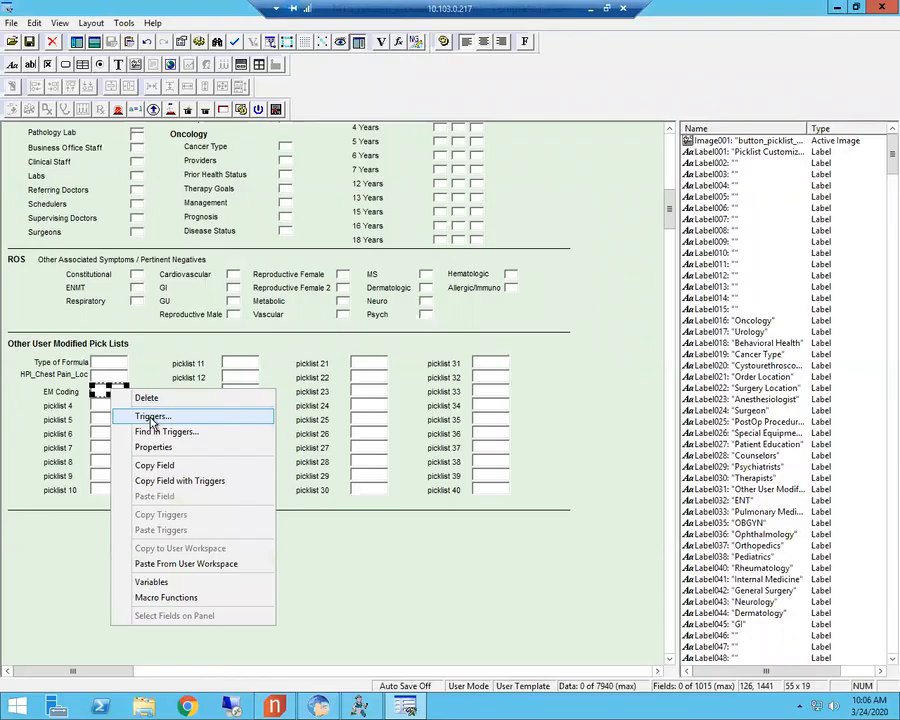
pyautogui.click(151, 417)
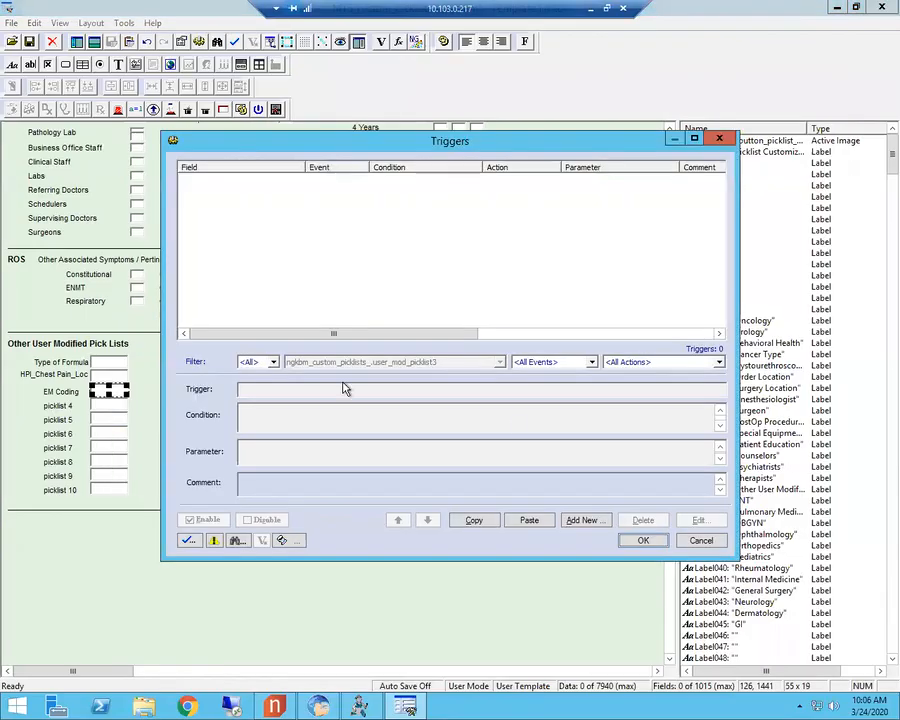
pyautogui.click(580, 521)
pyautogui.click(488, 190)
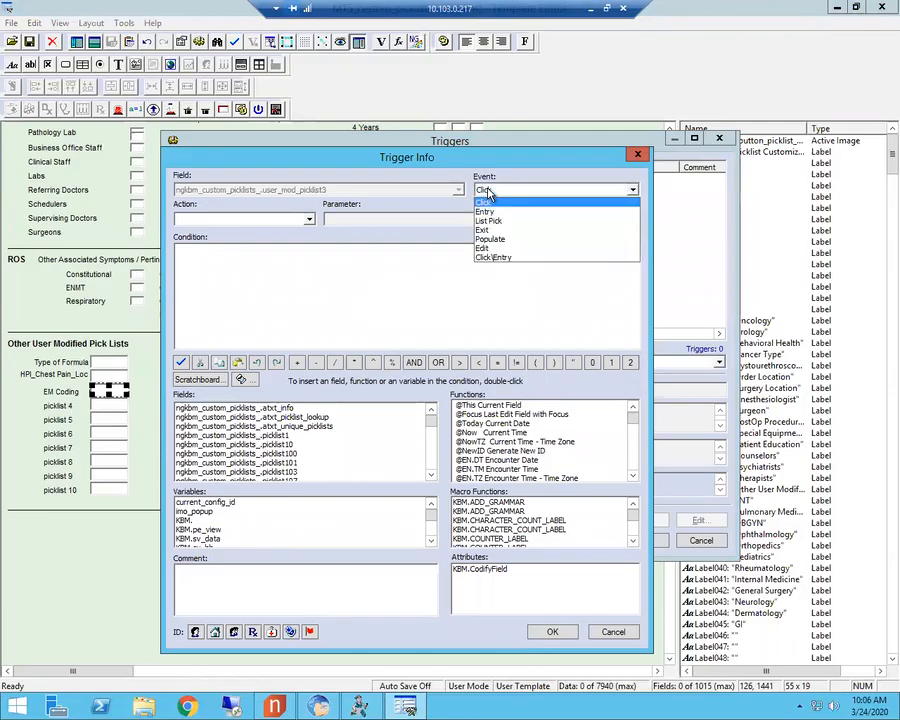
pyautogui.click(493, 257)
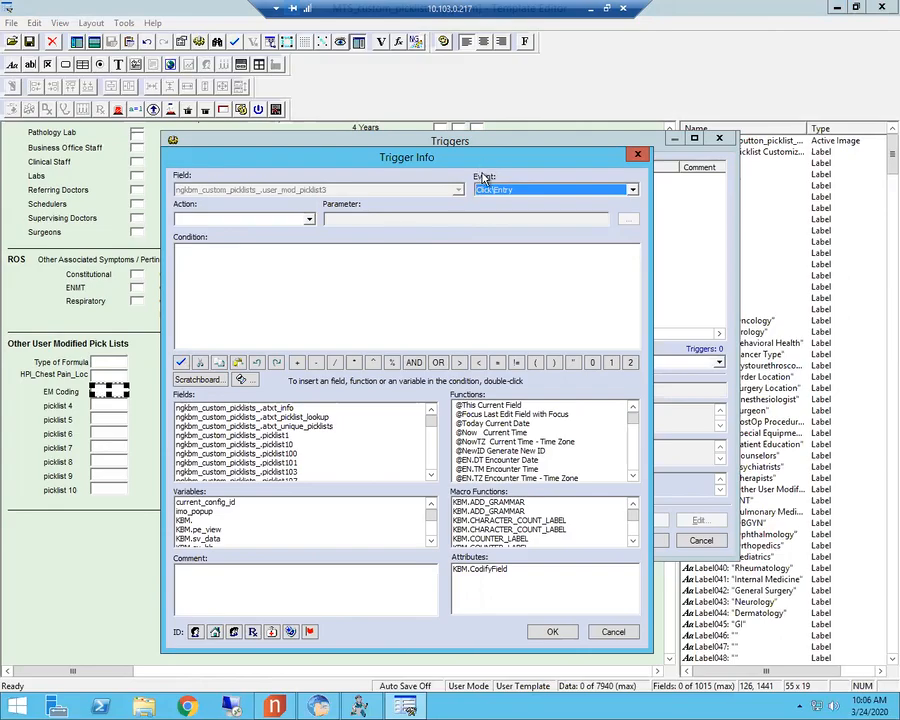
pyautogui.click(260, 220)
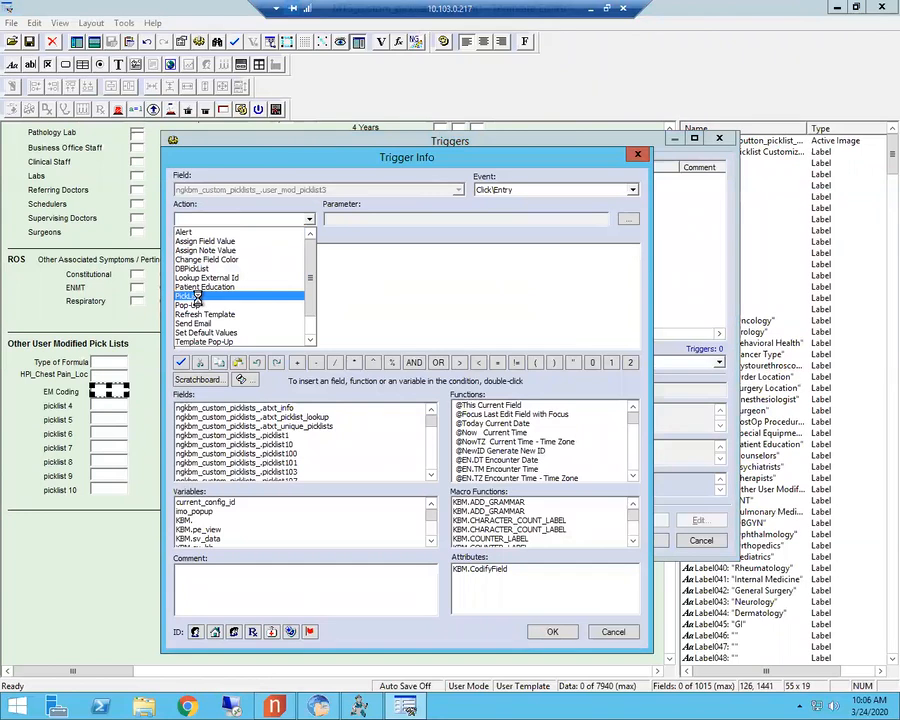
pyautogui.click(199, 303)
# Step: Assign the EM Coding Modifiers list to the trigger's PickList action, entering GT Telemedicine as the list value
pyautogui.write('em')
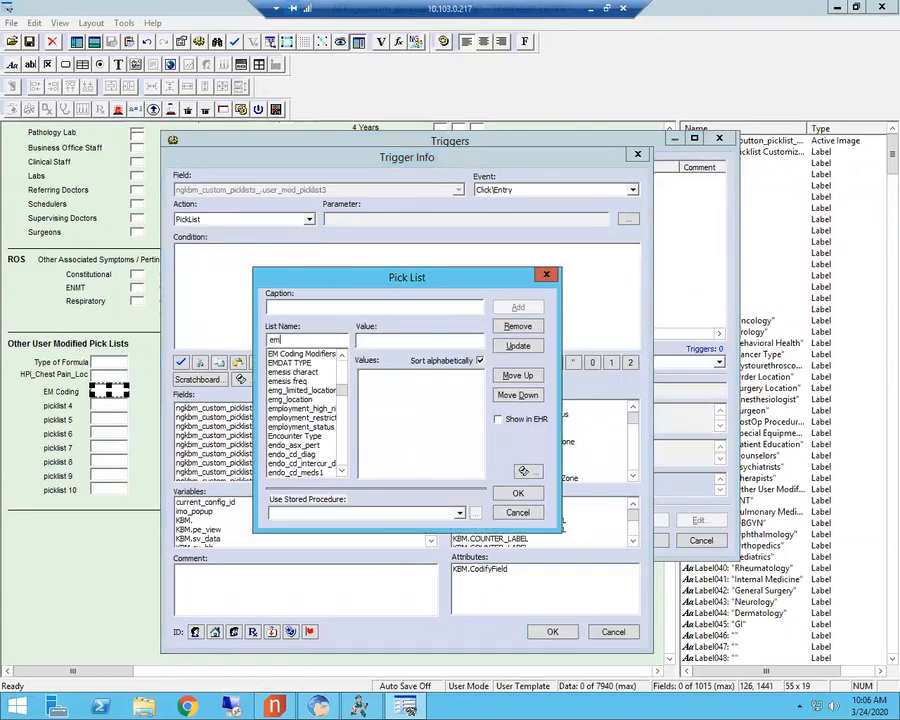
pyautogui.click(296, 353)
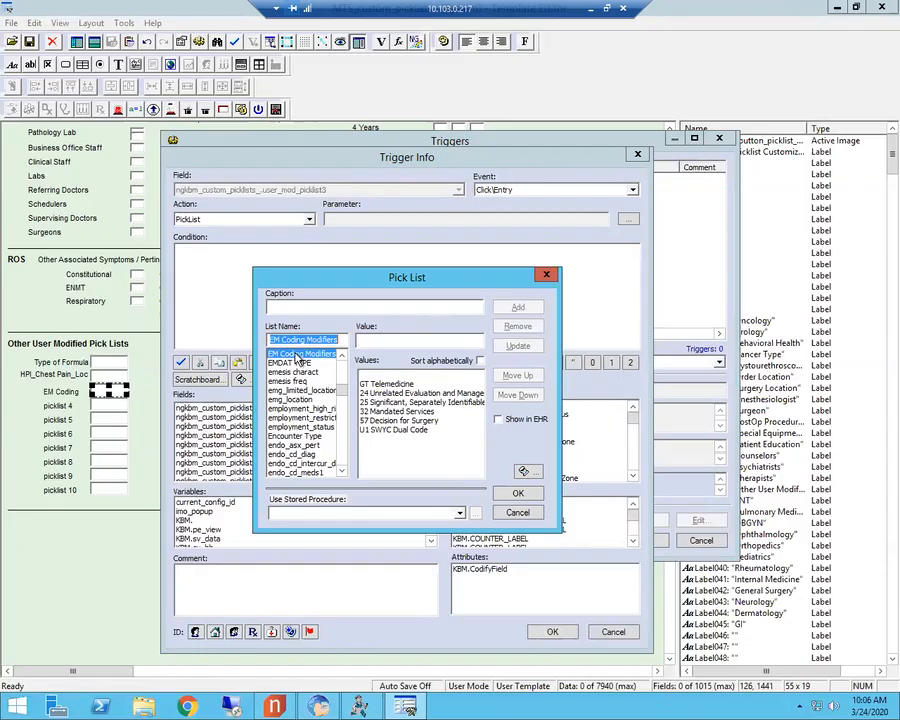
pyautogui.click(378, 340)
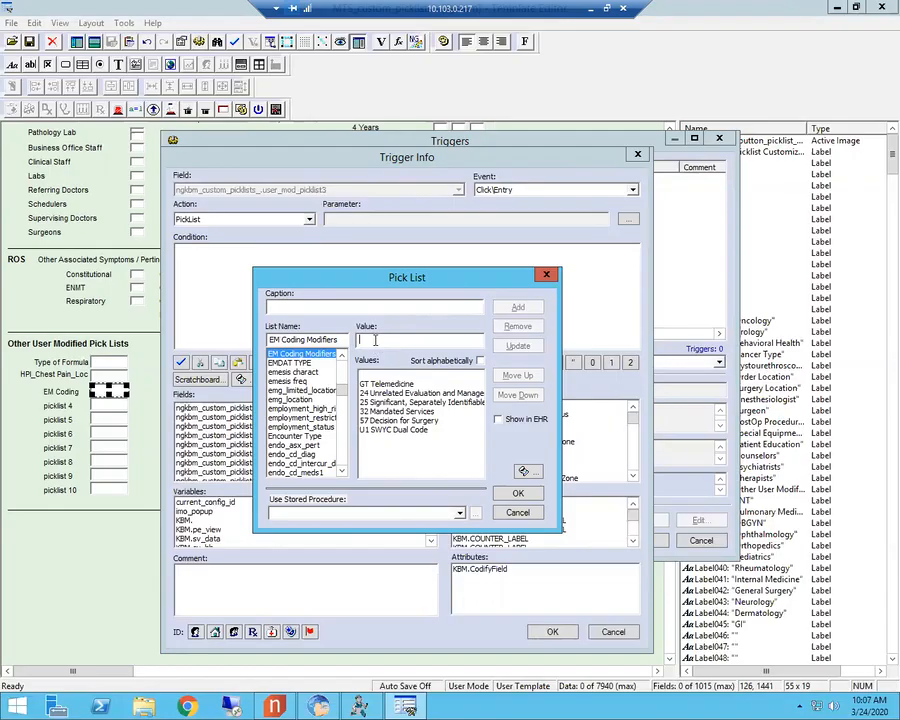
pyautogui.write('GT Teleme')
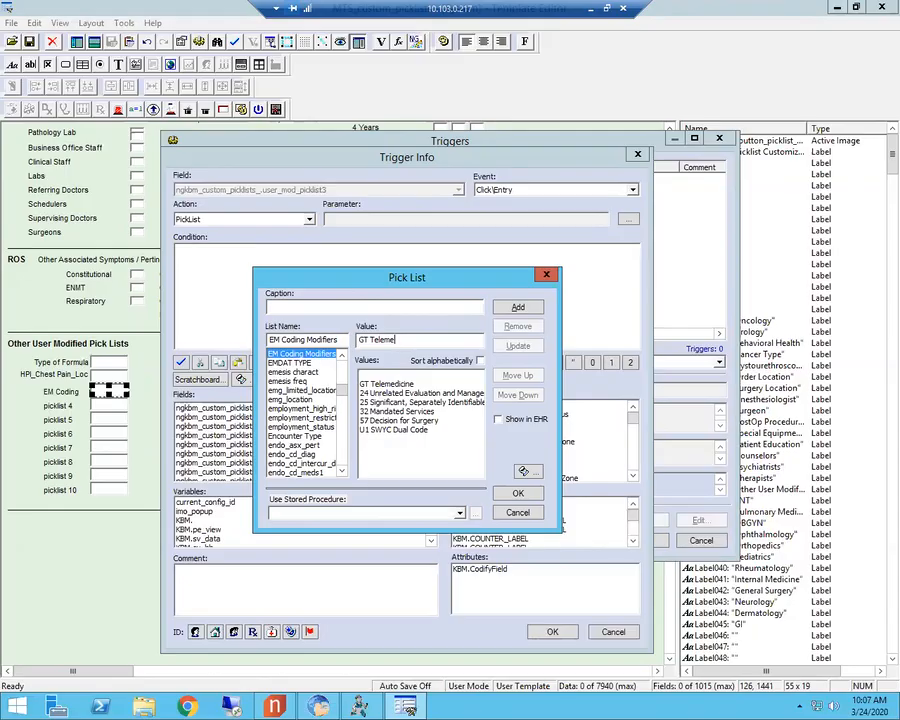
pyautogui.write('dicine')
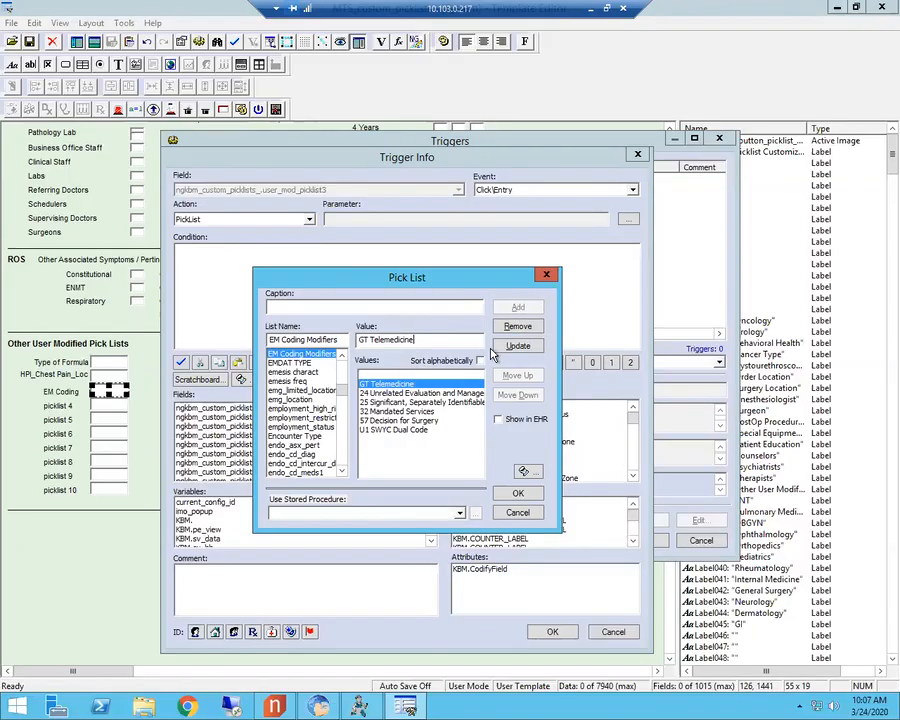
pyautogui.click(518, 514)
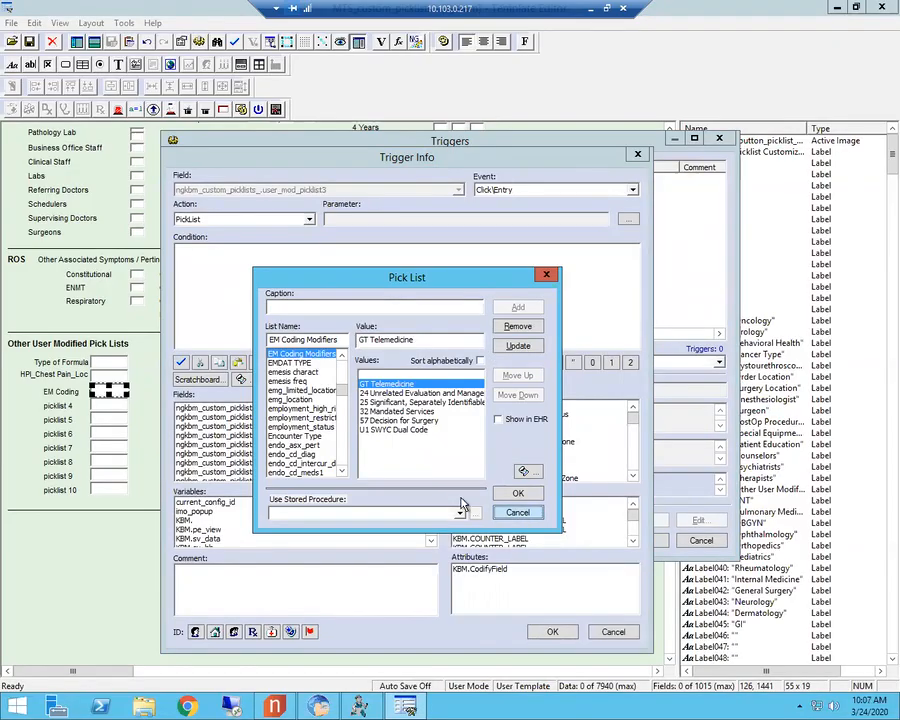
pyautogui.click(518, 493)
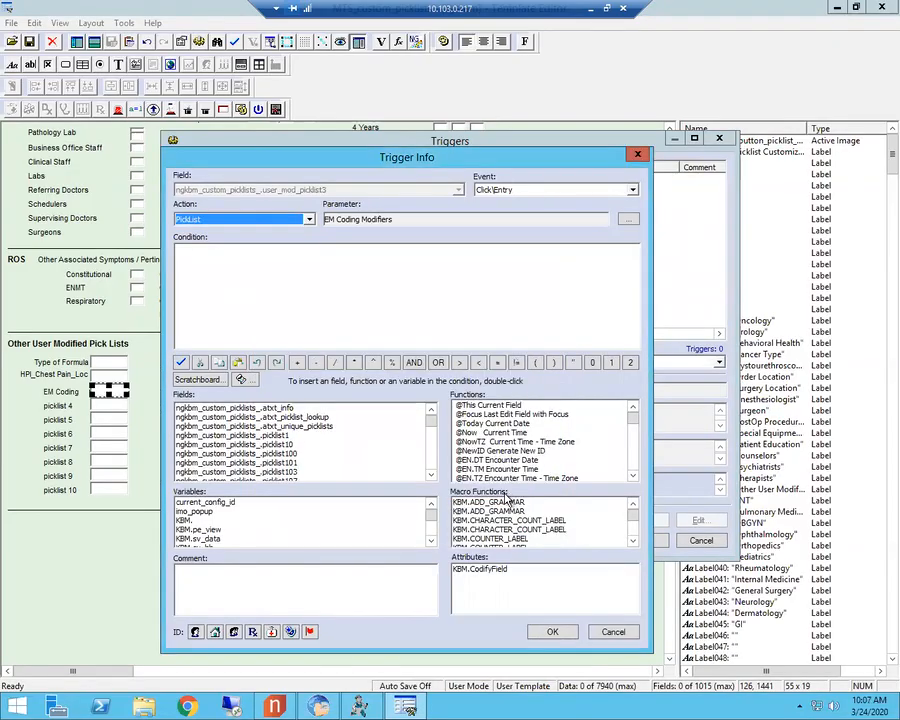
# Step: Accept the EM Coding field's new trigger and save the custom picklists template
pyautogui.click(548, 633)
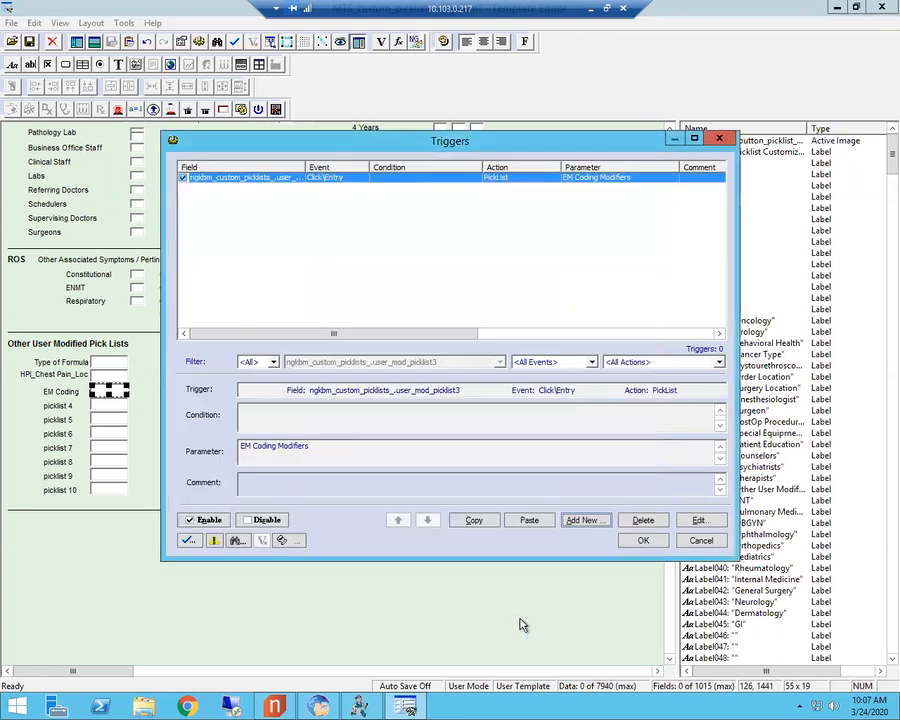
pyautogui.click(638, 541)
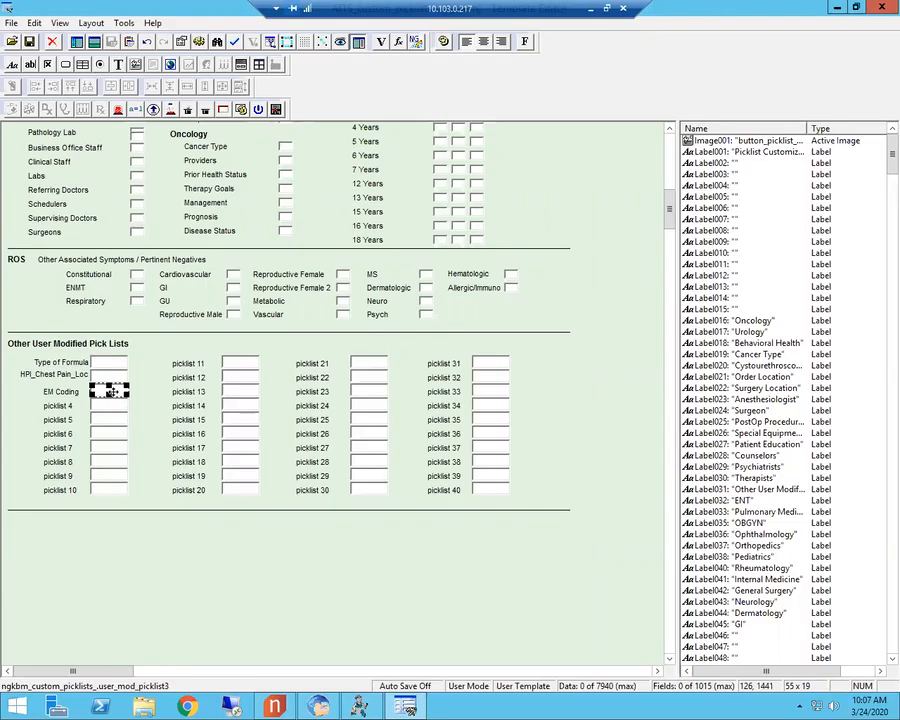
pyautogui.click(28, 41)
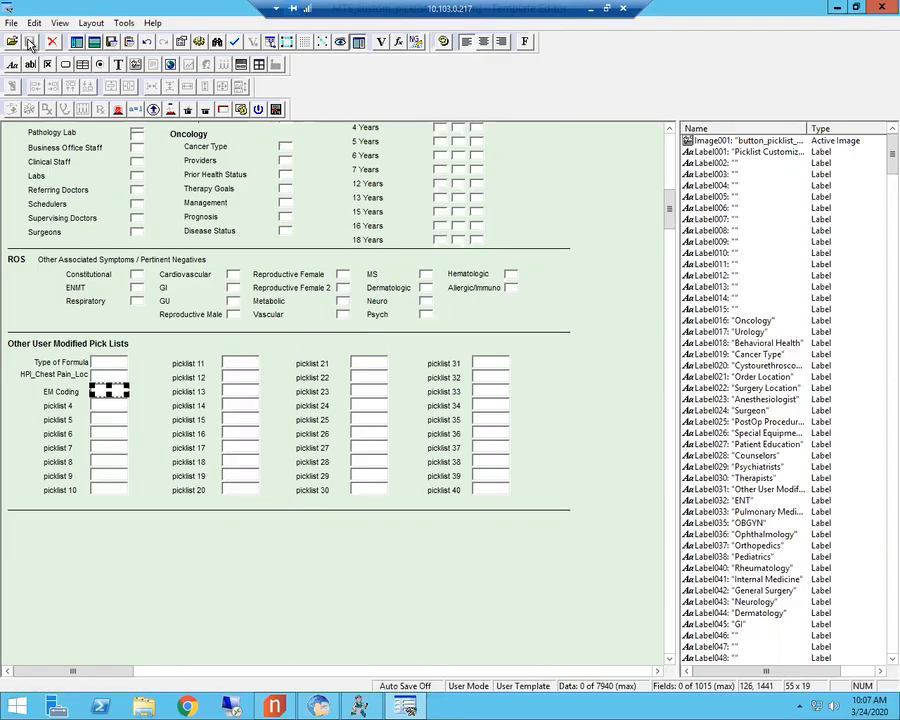
# Step: Switch to the EHR encounter and view the codes offered for Other in the Additional E&M Code window, without choosing any
pyautogui.click(358, 707)
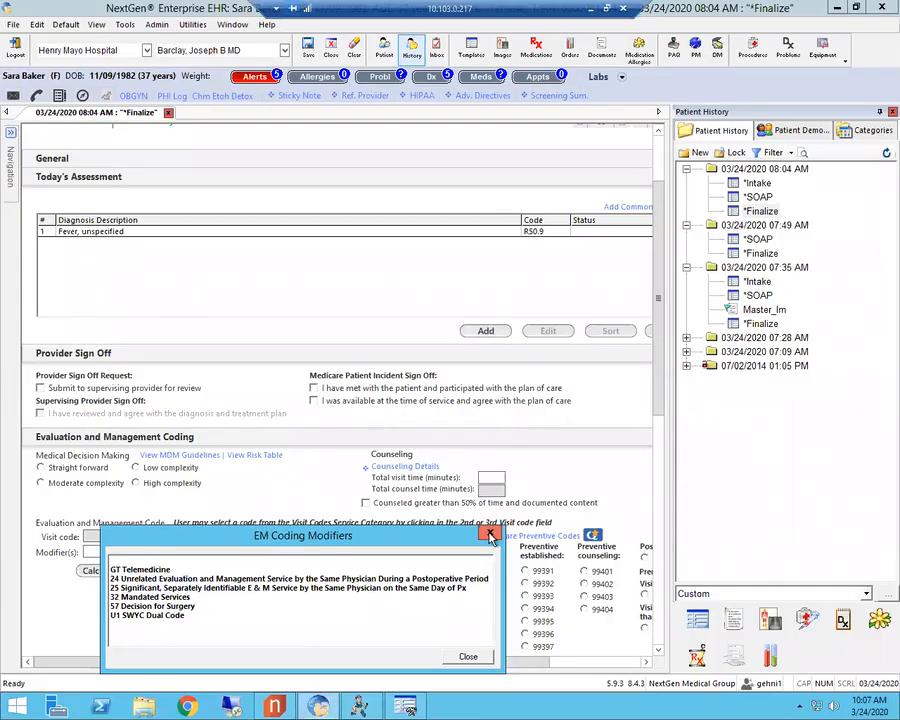
pyautogui.click(489, 535)
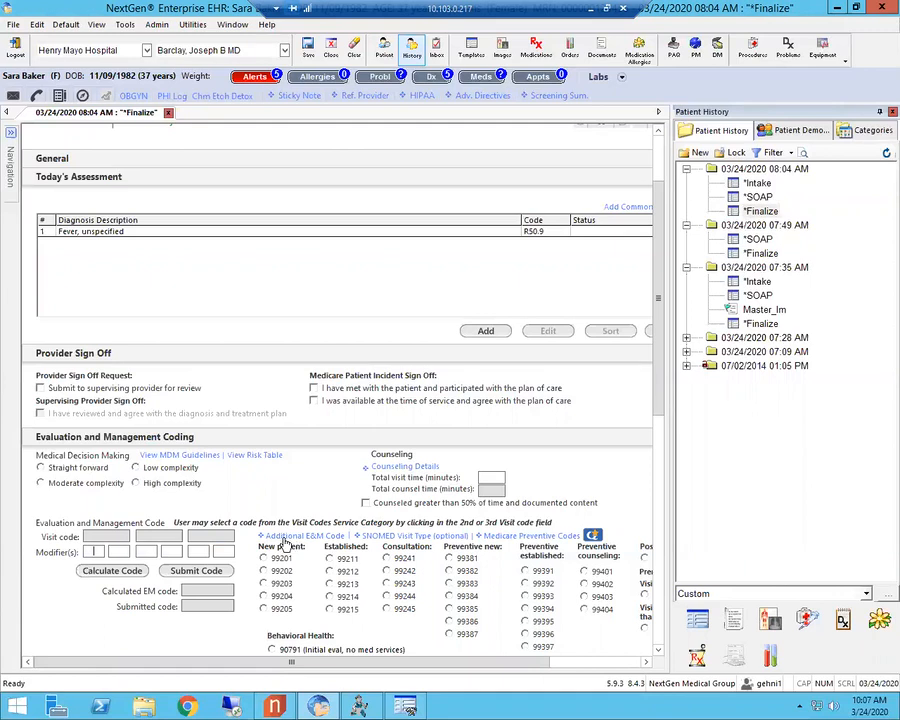
pyautogui.click(290, 537)
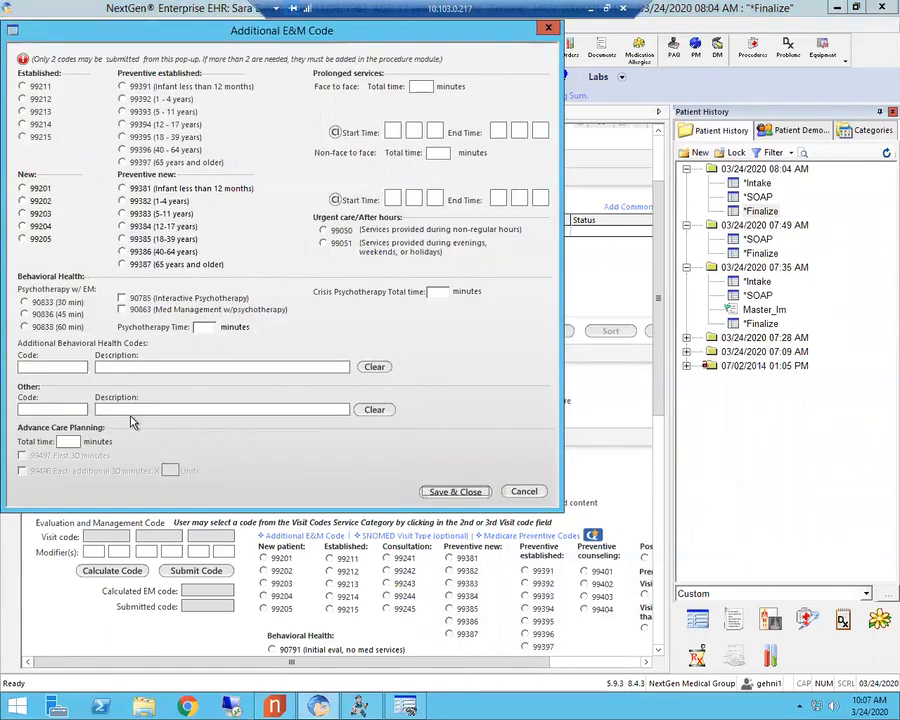
pyautogui.click(42, 410)
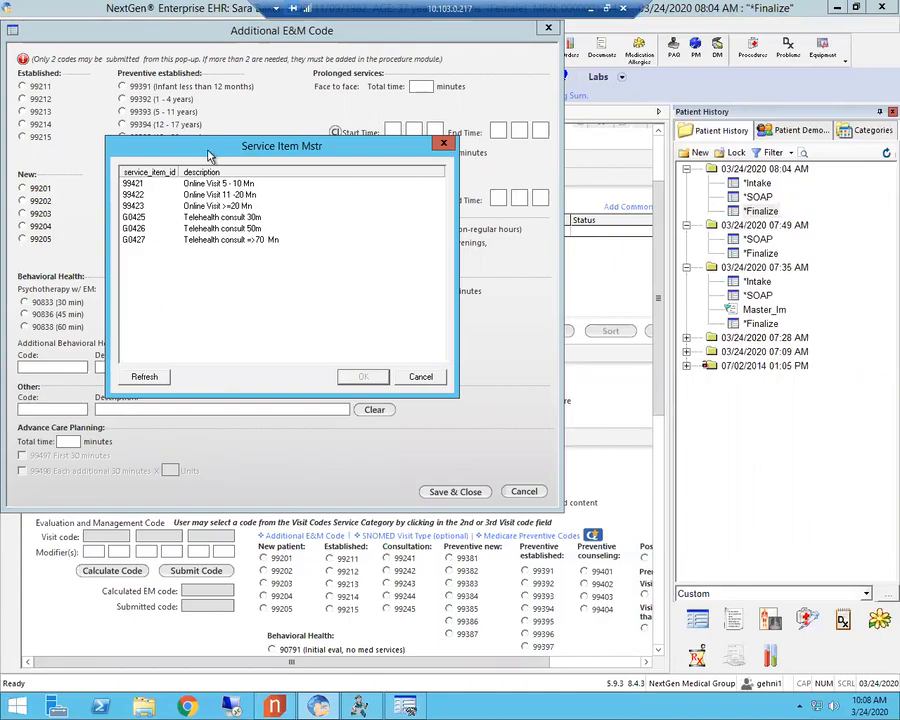
pyautogui.click(420, 377)
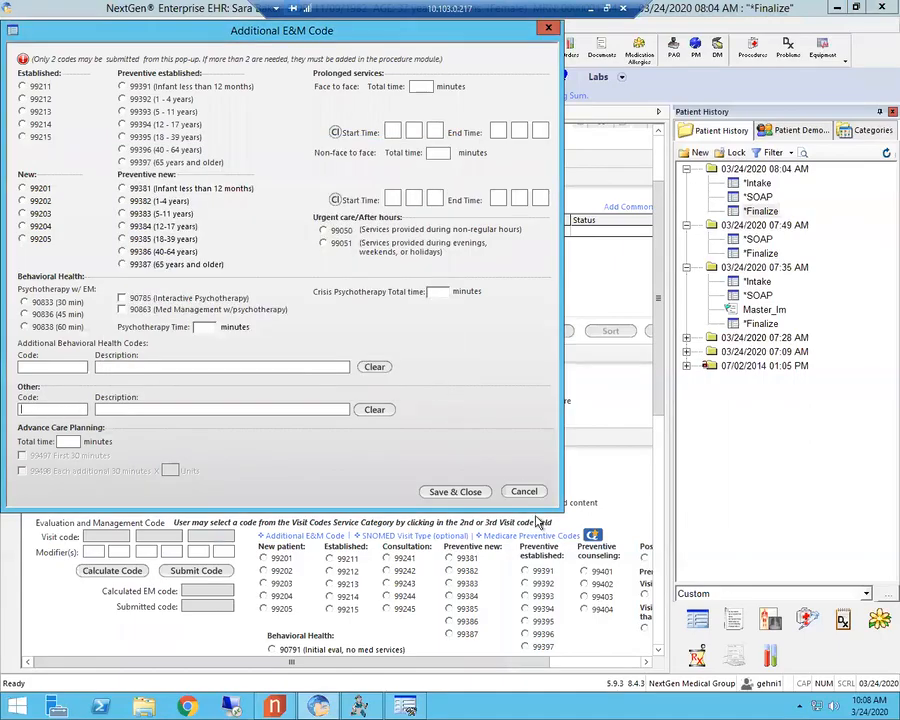
pyautogui.click(524, 491)
# Step: Switch to the EHR system master files and open the service category Additional E&M Codes - Other for editing
pyautogui.click(359, 706)
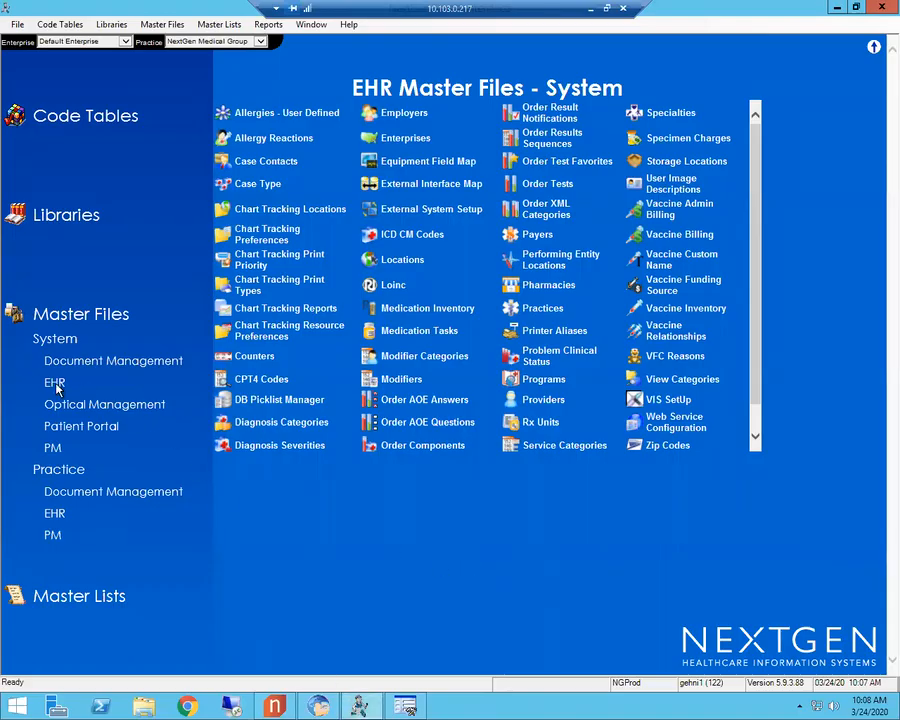
pyautogui.click(549, 447)
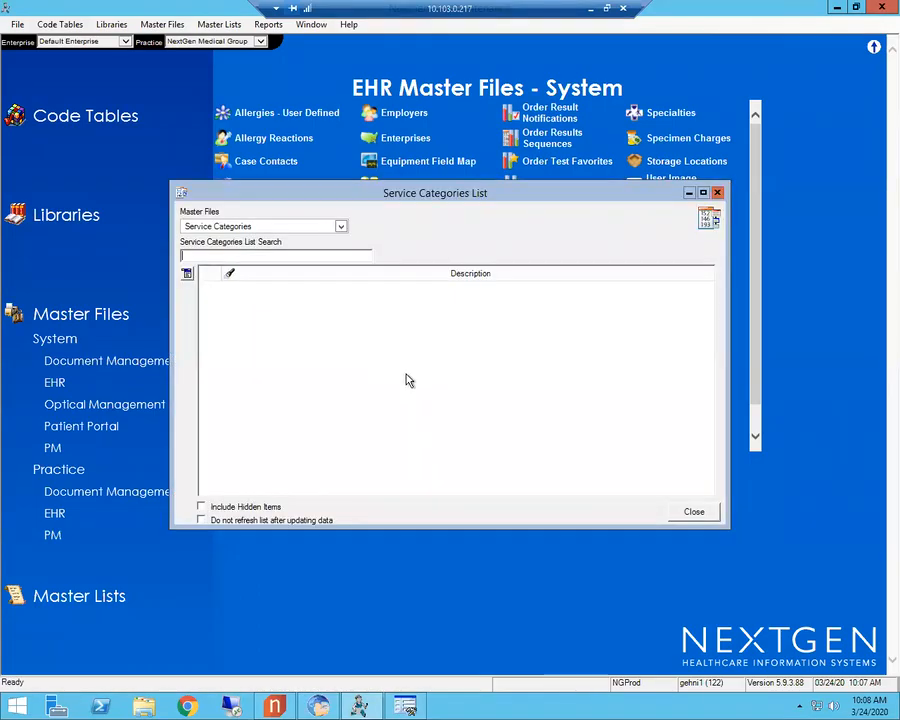
pyautogui.write('Additional E&M Codes - Other')
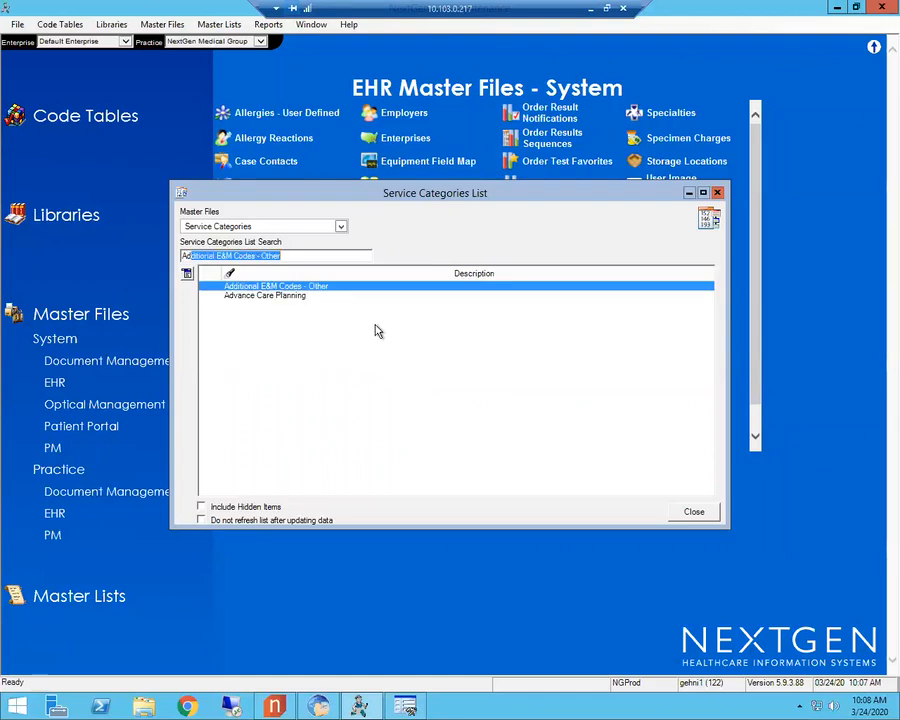
pyautogui.click(281, 289)
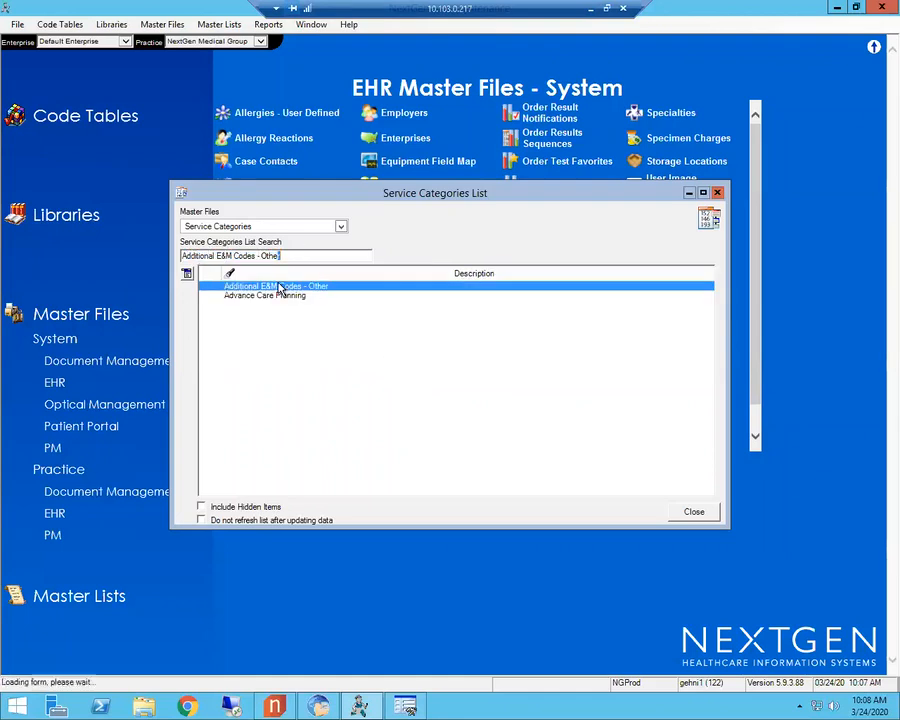
pyautogui.doubleClick(281, 289)
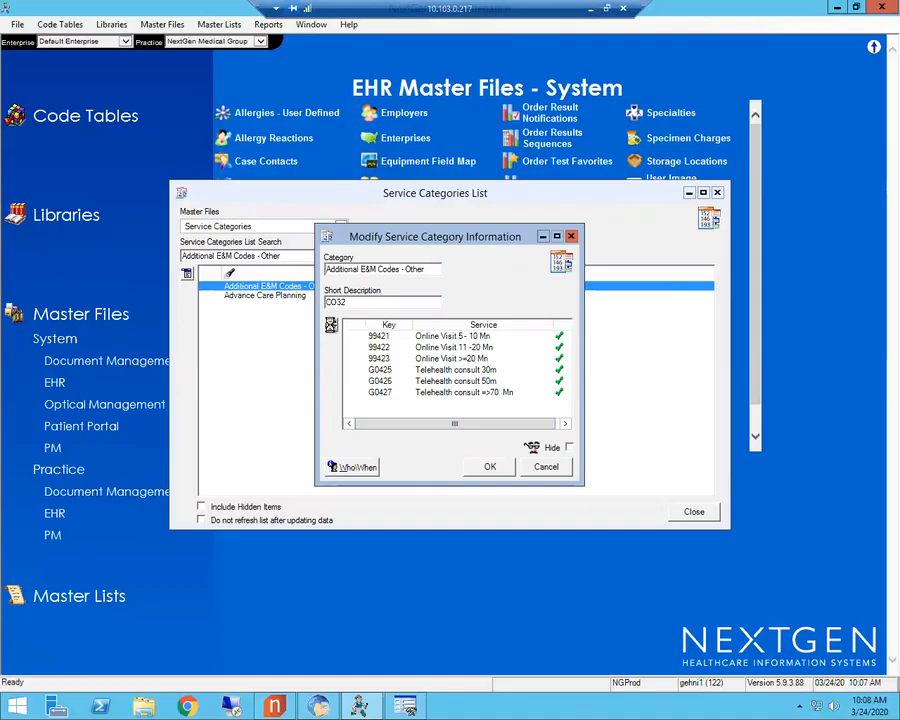
# Step: Open the CPT4 code search for the category and remove G0427 (Telehealth consult =>70 Mn) from the included services
pyautogui.click(331, 329)
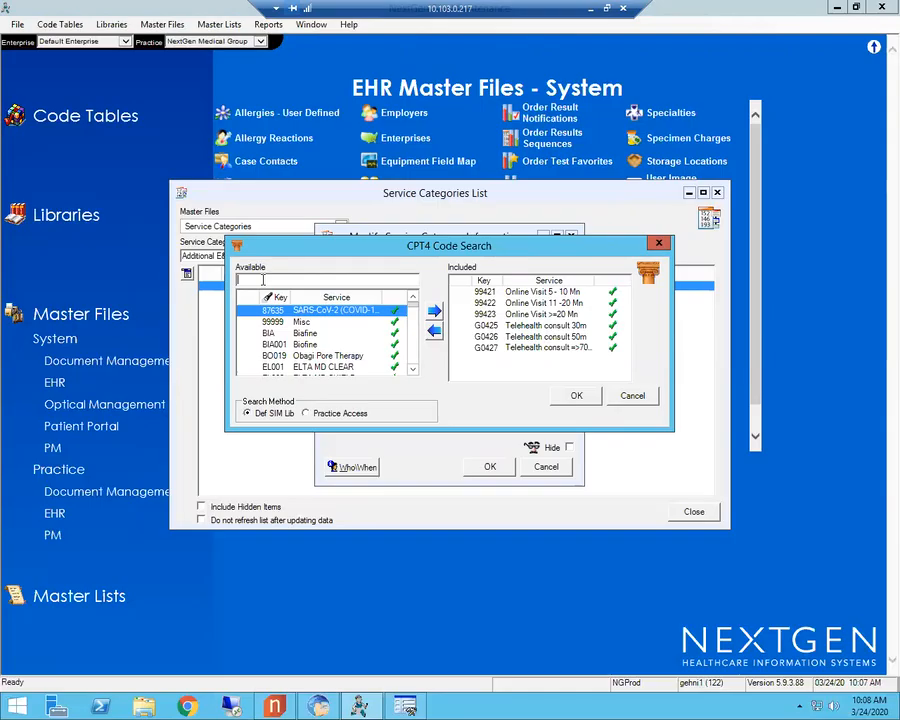
pyautogui.write('27')
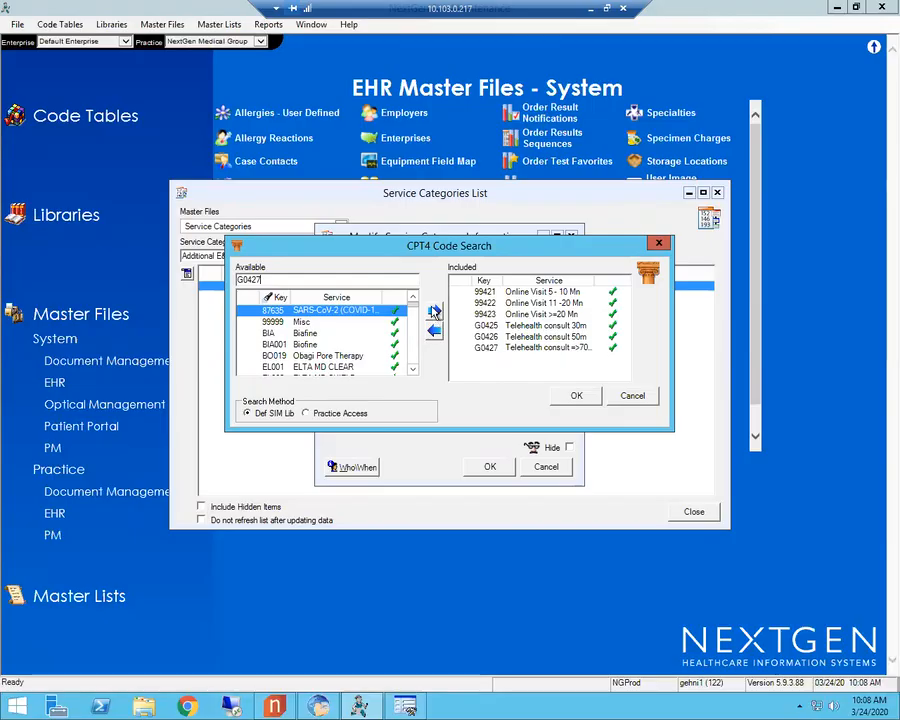
pyautogui.click(484, 347)
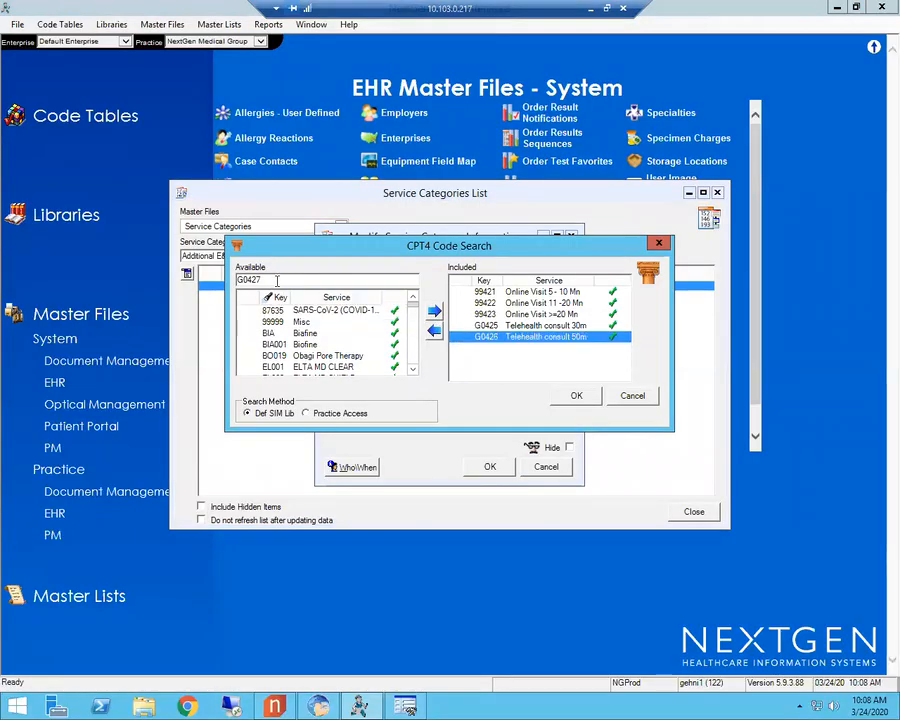
# Step: Add code G0427 to the category's included services and save the service category
pyautogui.moveTo(278, 280); pyautogui.dragTo(228, 281)
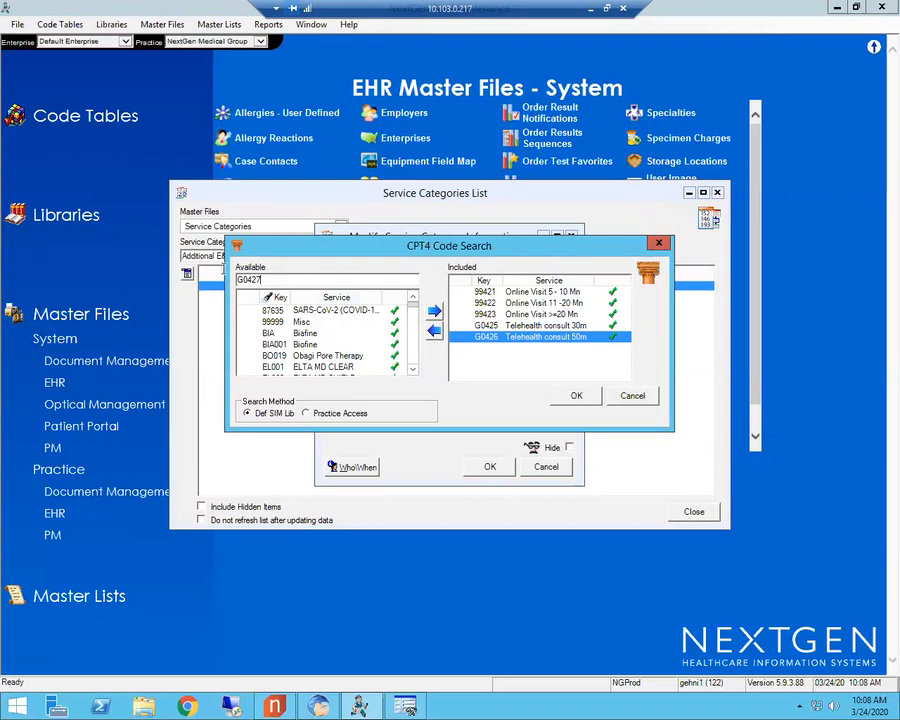
pyautogui.write('G')
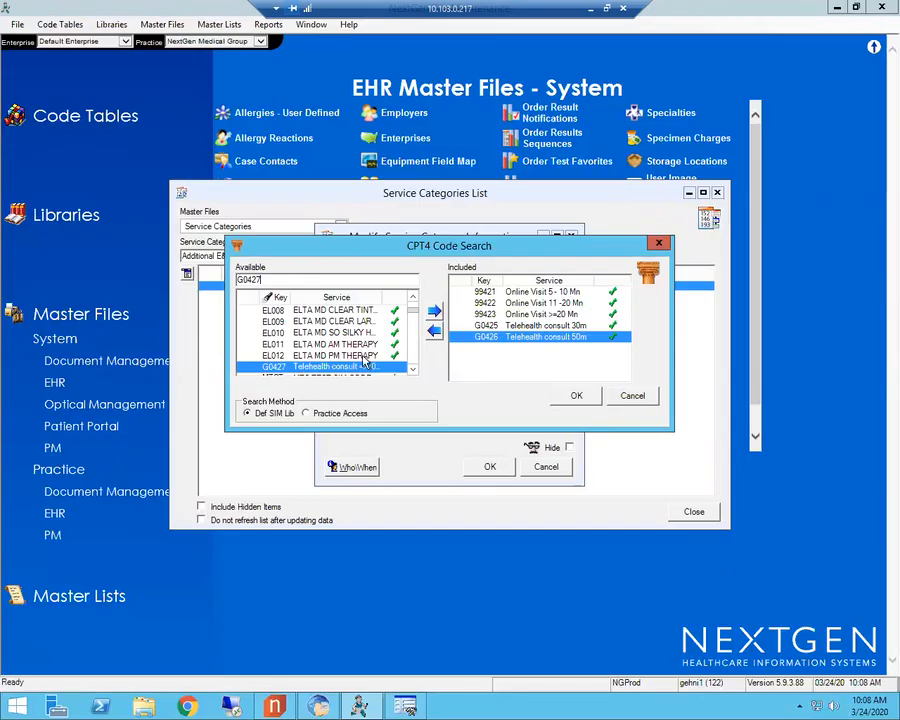
pyautogui.click(434, 311)
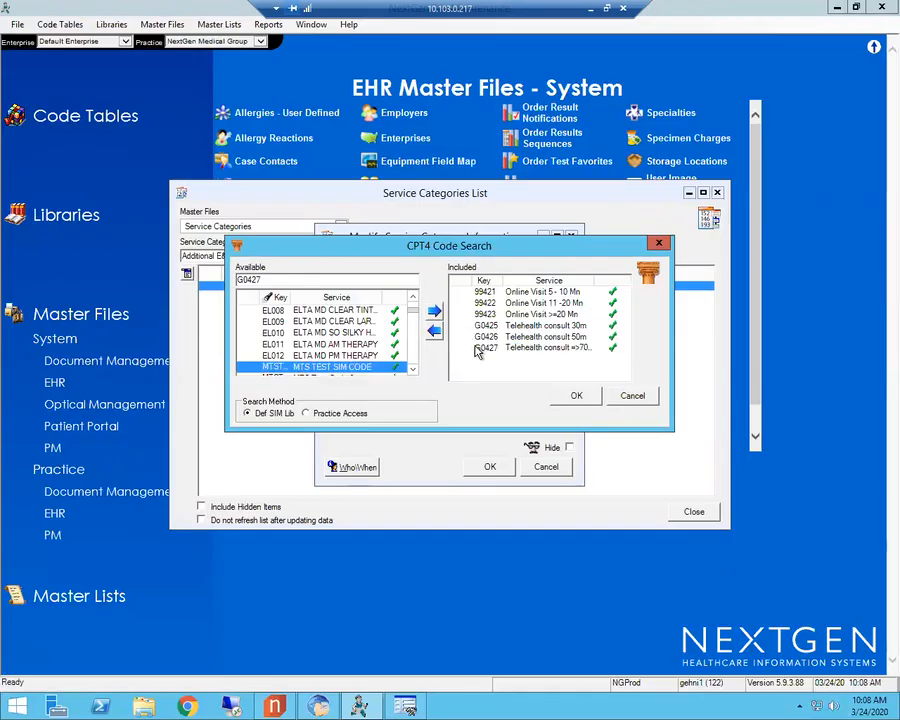
pyautogui.click(575, 397)
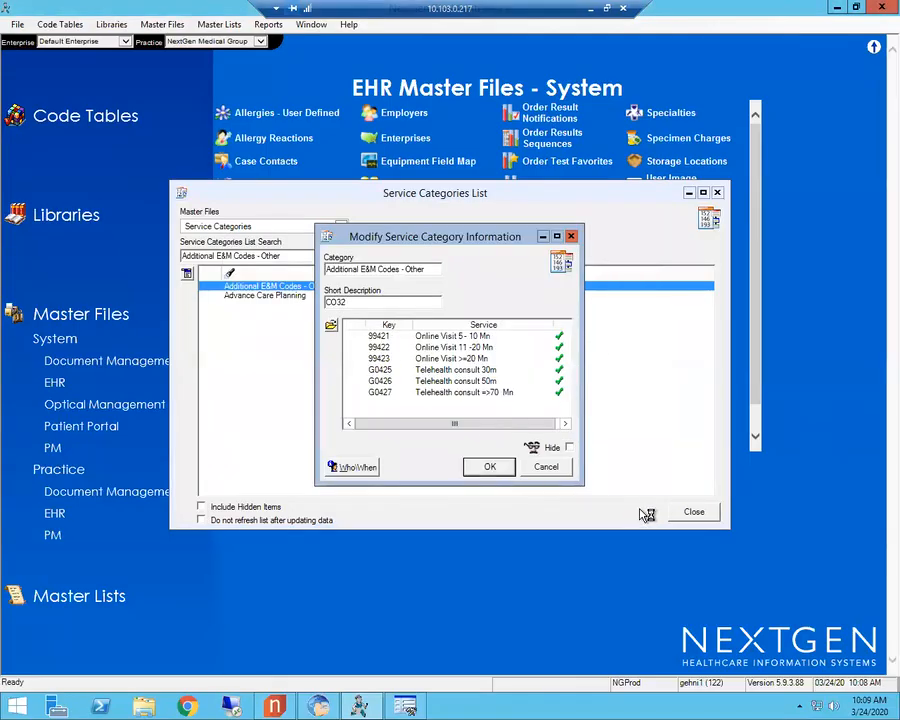
pyautogui.click(488, 469)
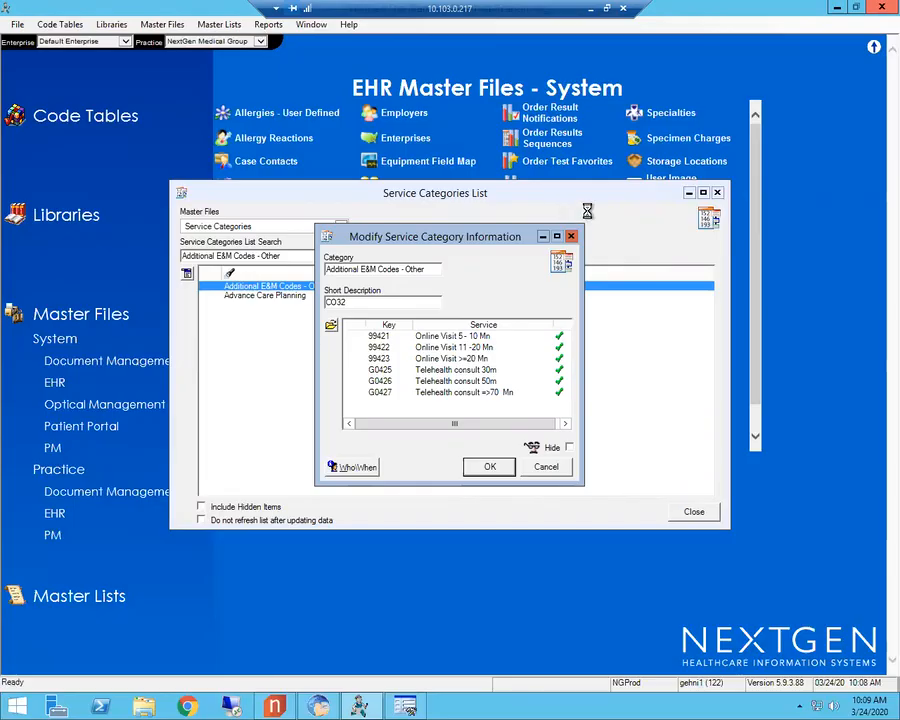
pyautogui.click(589, 9)
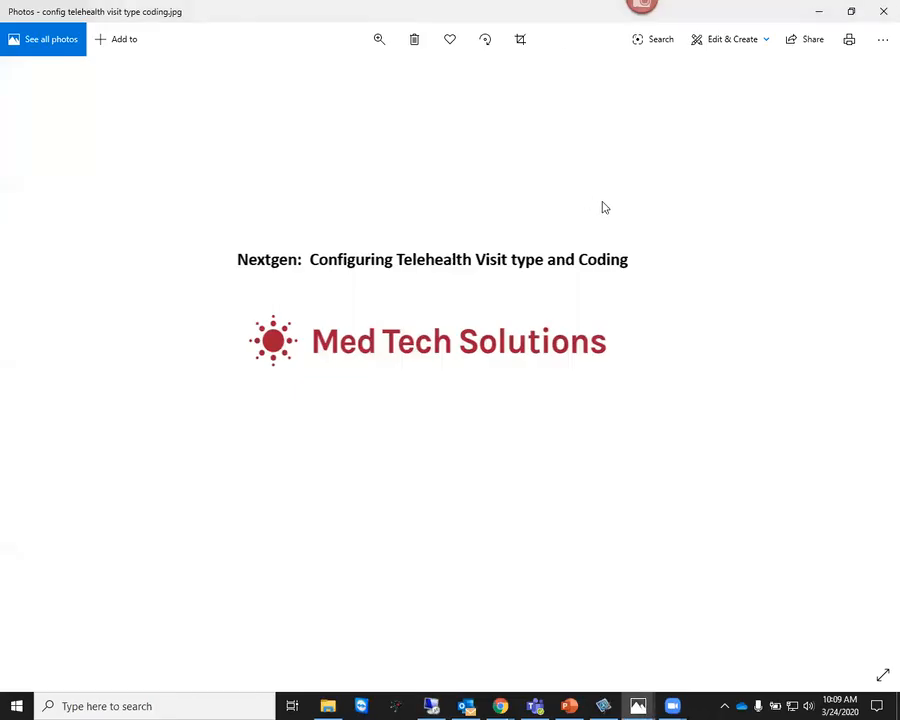
pyautogui.click(819, 12)
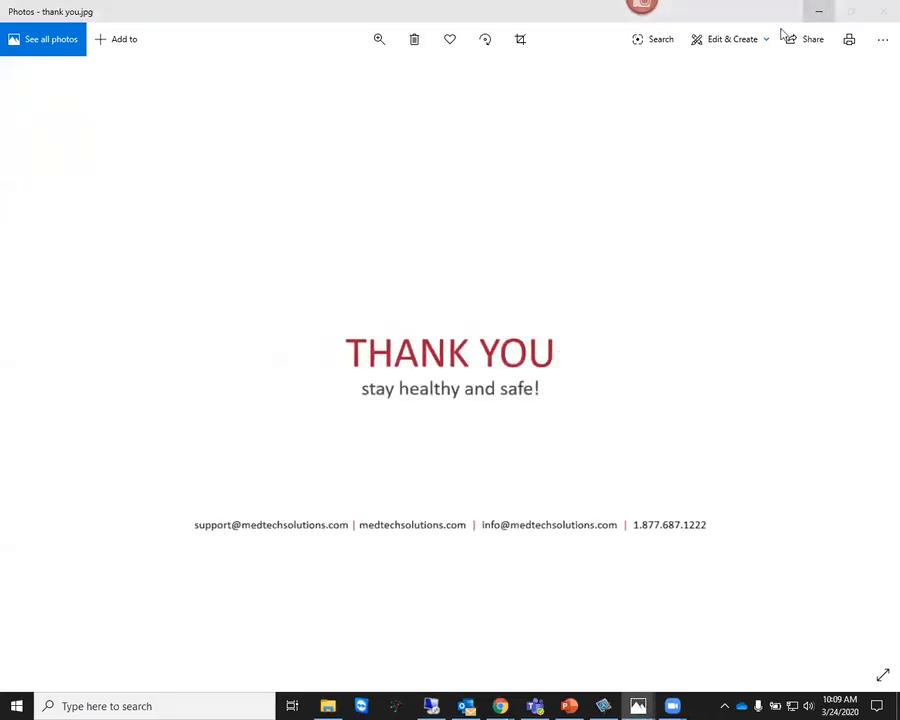